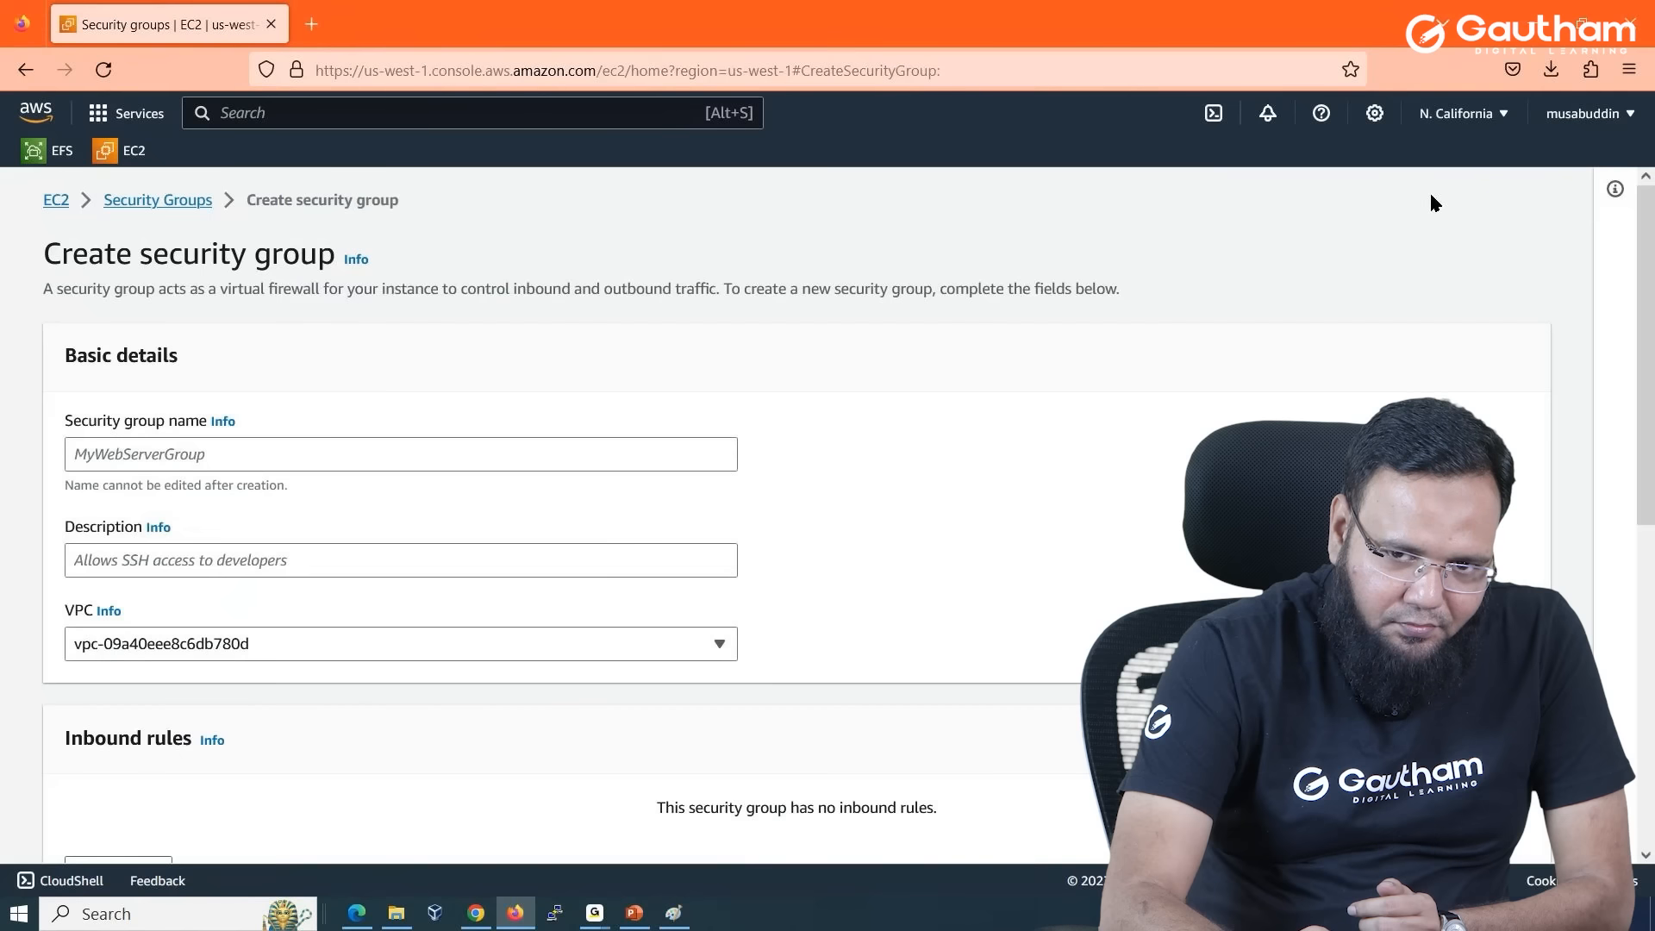
Name the security group LINUX-SSH and enter the description "Allow ssh connection".
{"action": "left_click", "coordinate": [336, 466]}
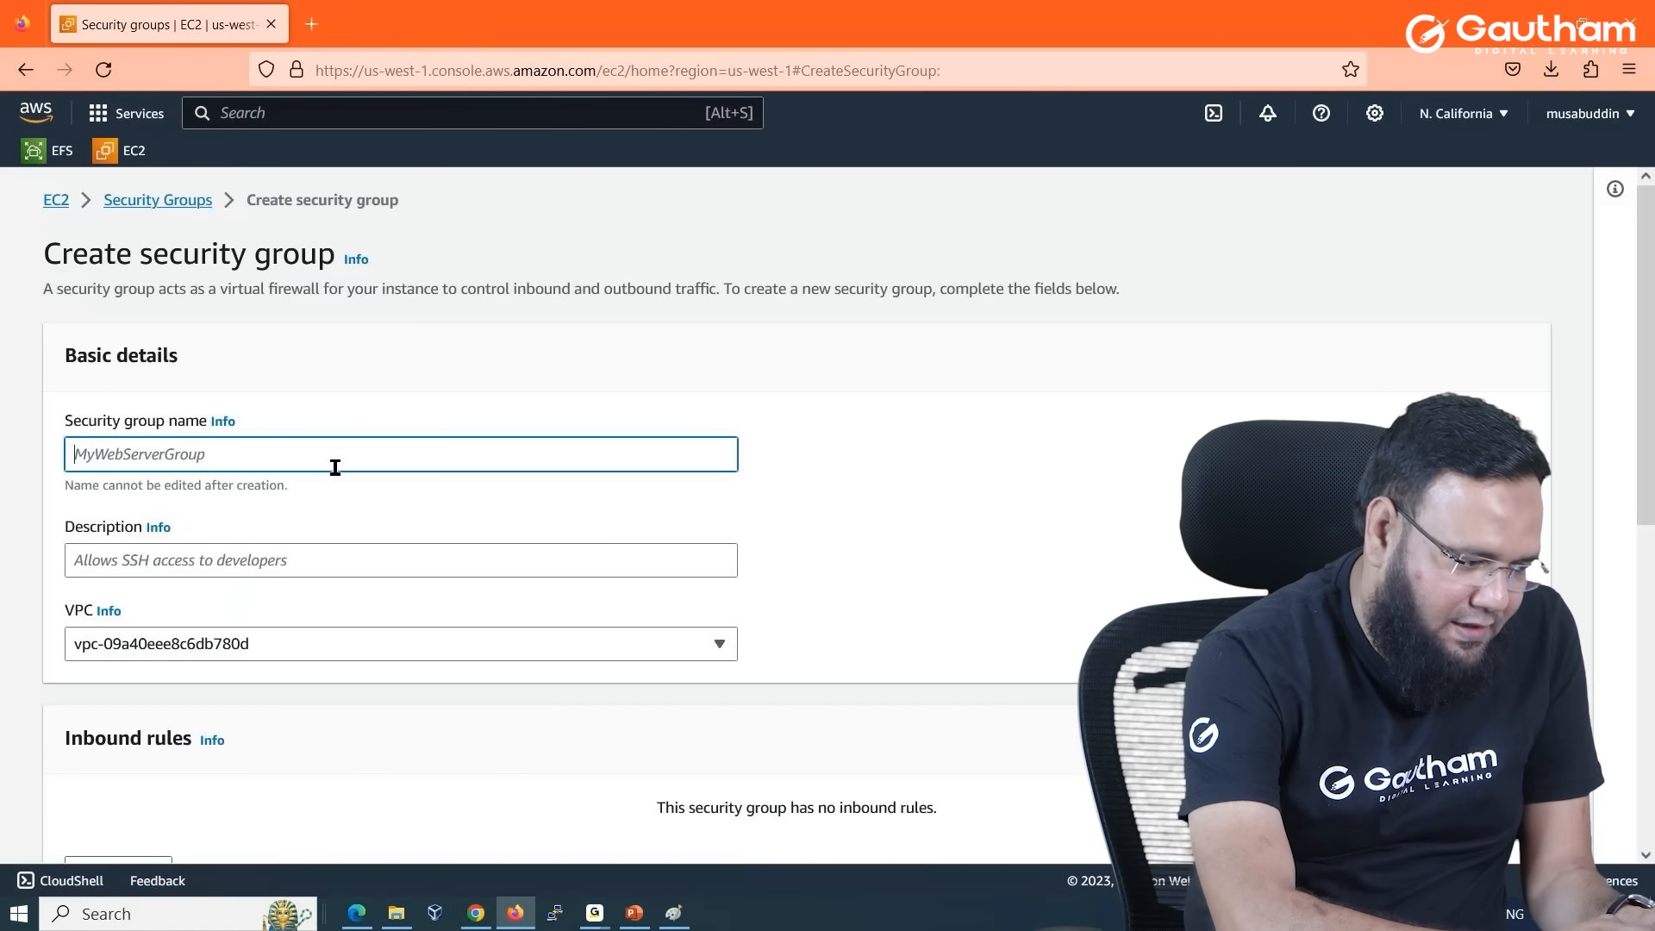
{"action": "type", "text": "LINUX-SSH"}
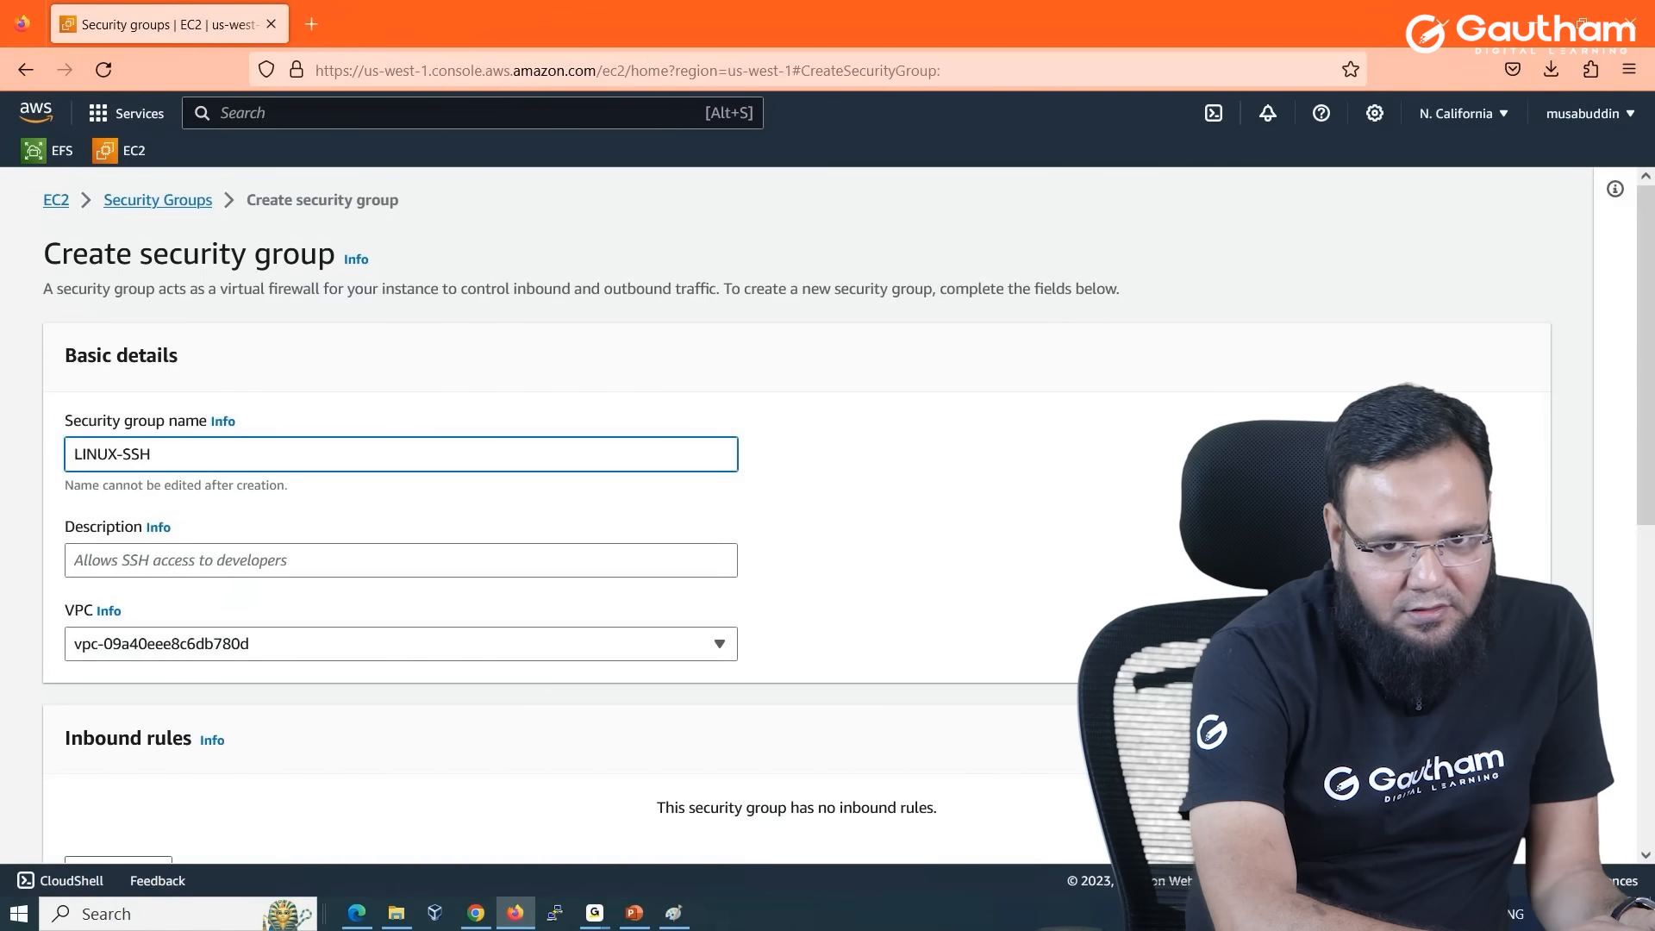
{"action": "key", "text": "Tab"}
{"action": "key", "text": "Tab"}
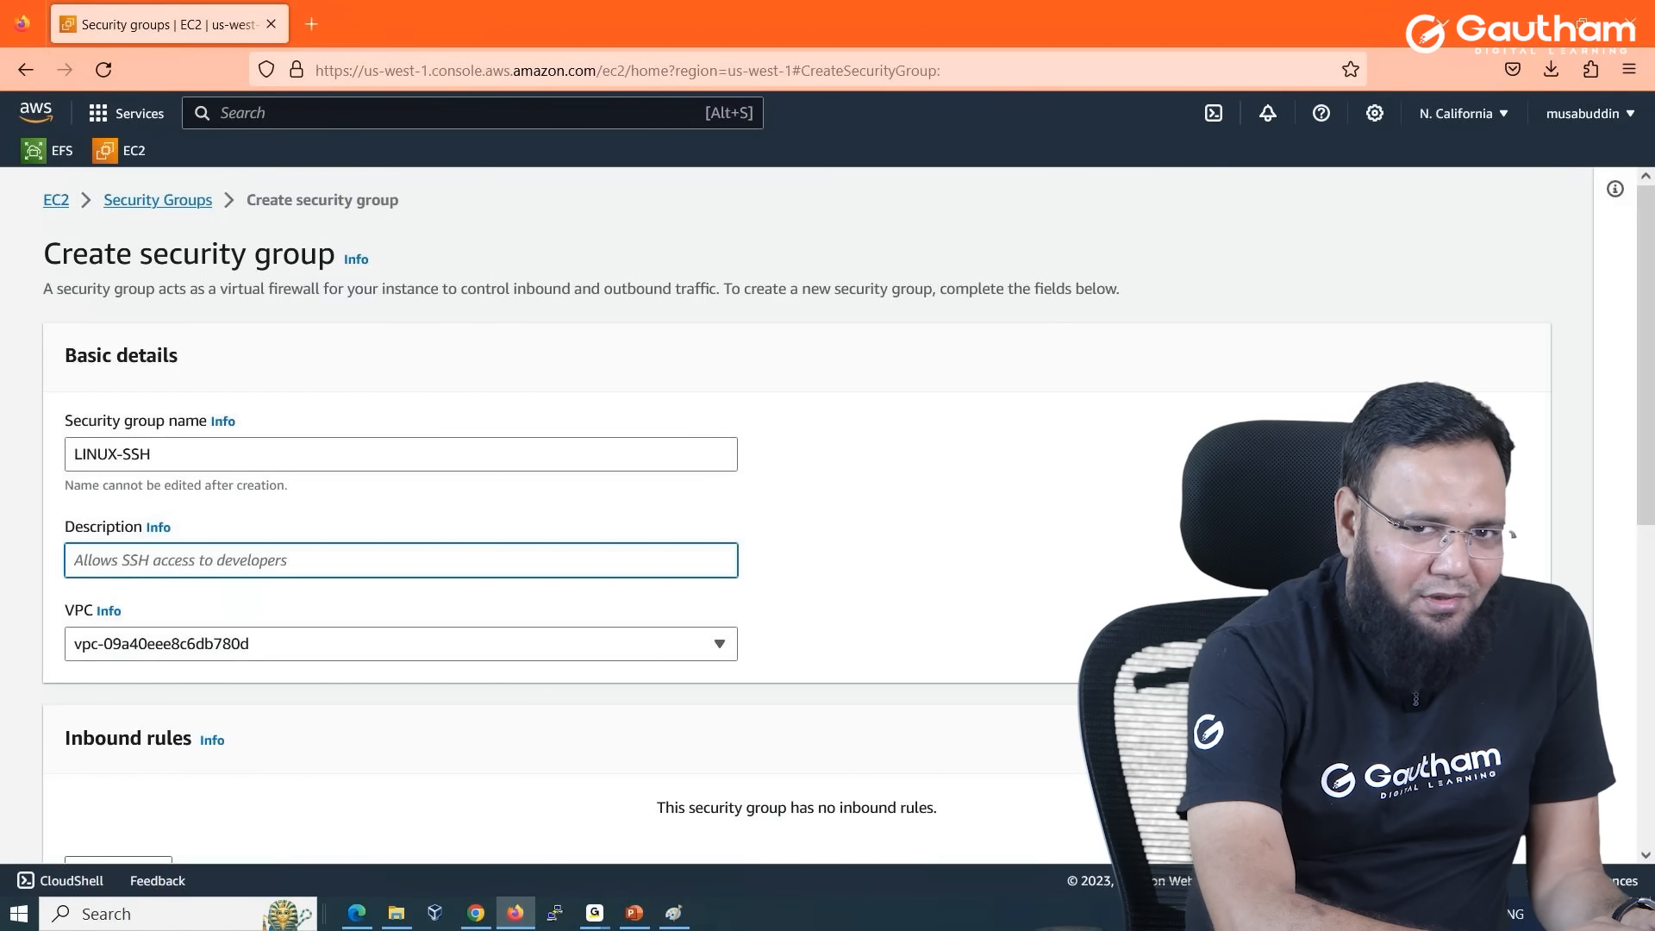
{"action": "type", "text": "a"}
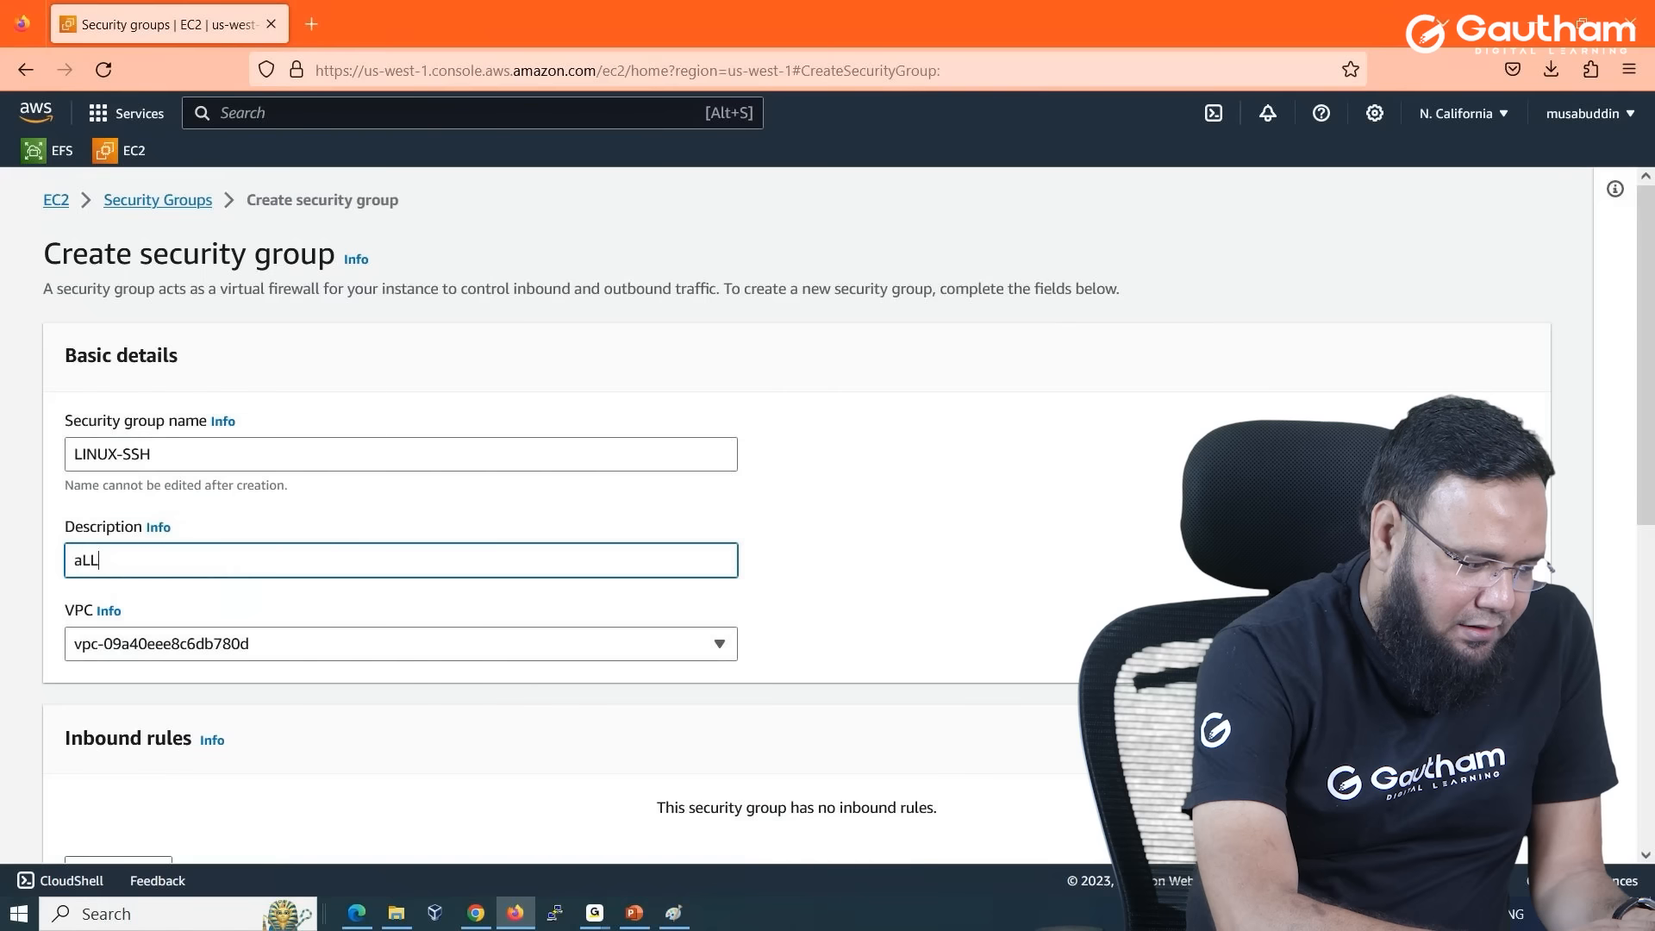
{"action": "key", "text": "BackSpace"}
{"action": "type", "text": "Allow ssh connection"}
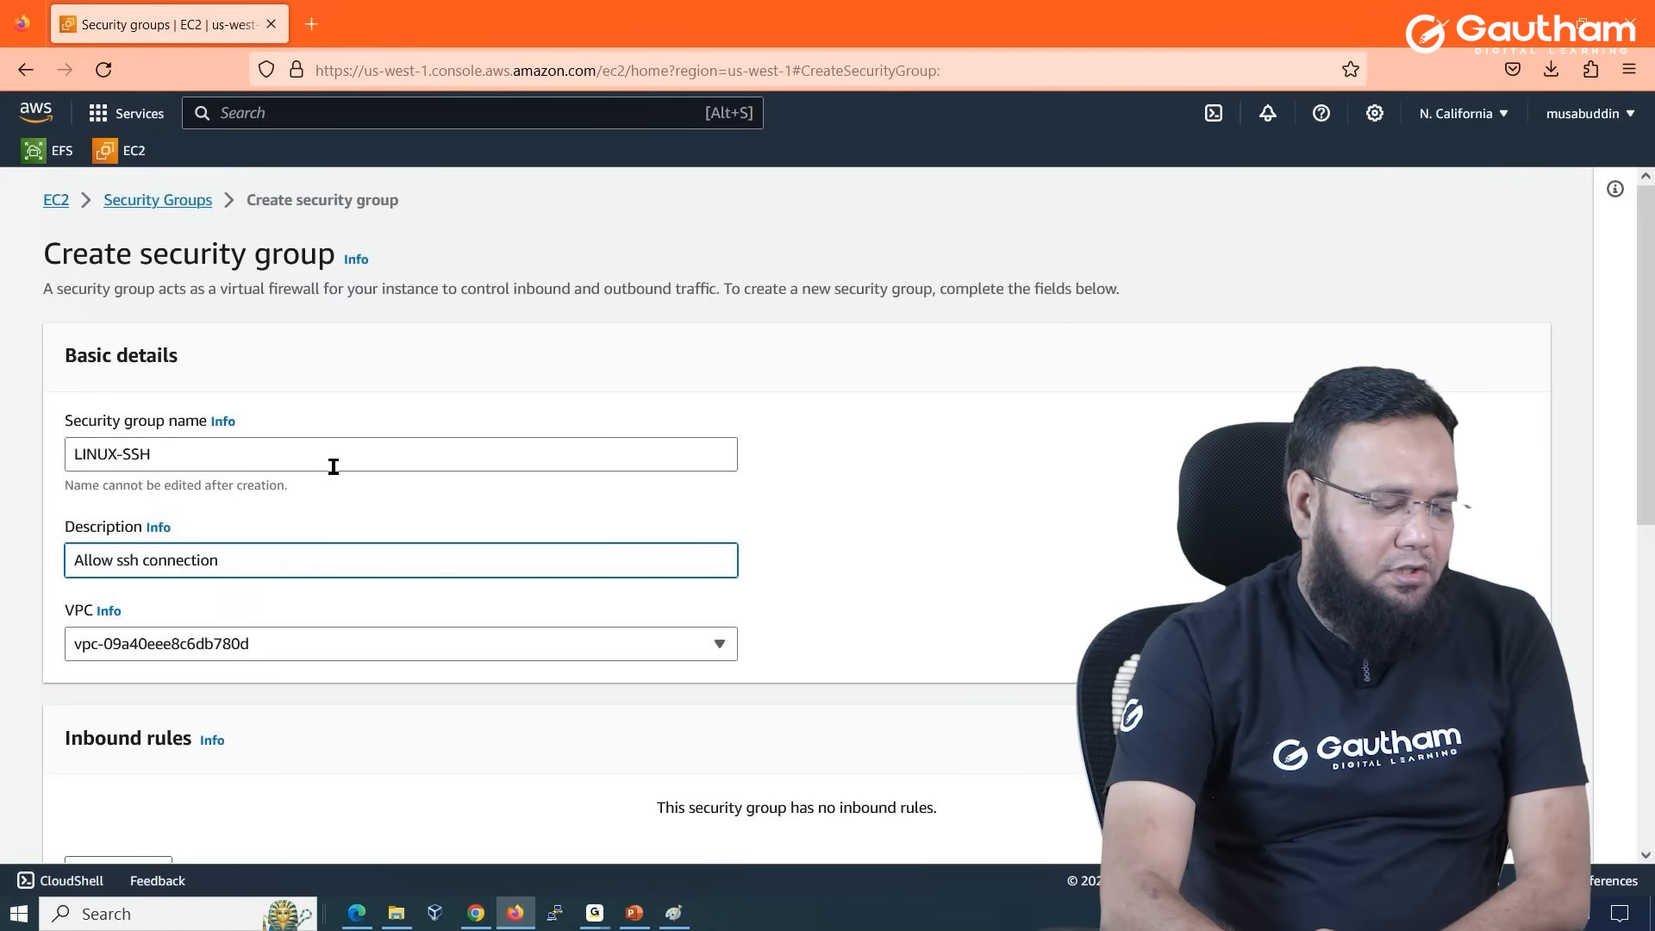
Add an inbound rule of type SSH with the source set to Anywhere-IPv4.
{"action": "scroll", "coordinate": [294, 449], "scroll_direction": "down", "scroll_amount": 5}
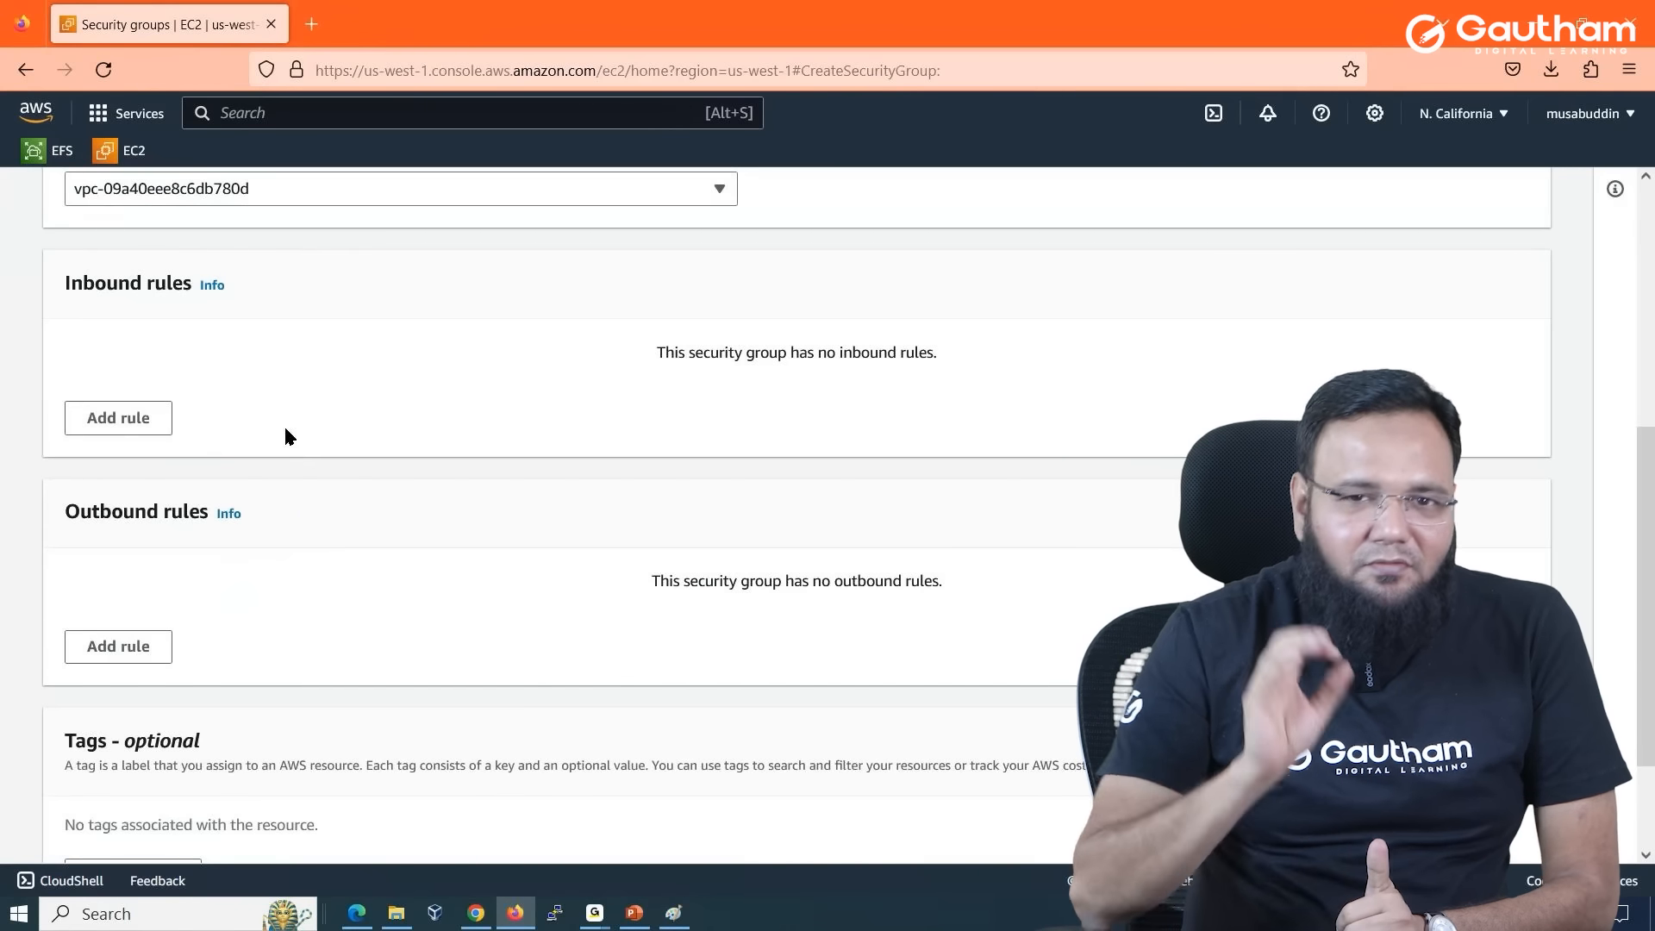
{"action": "left_click", "coordinate": [138, 426]}
{"action": "left_click", "coordinate": [142, 404]}
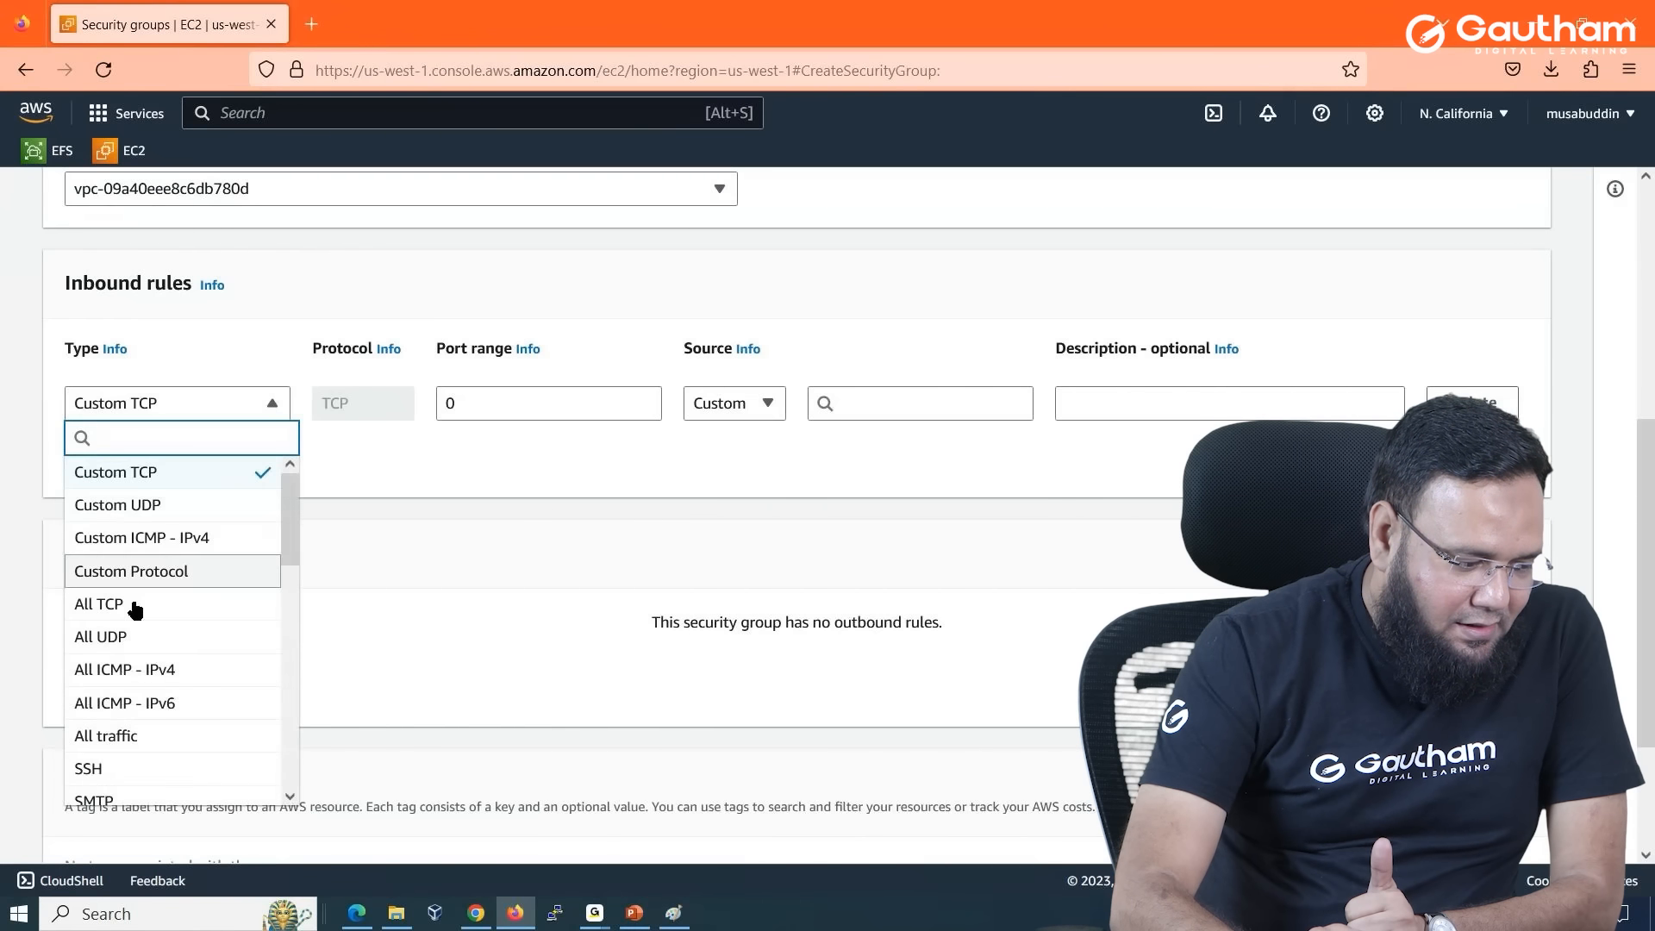
{"action": "scroll", "coordinate": [135, 558], "scroll_direction": "down", "scroll_amount": 5}
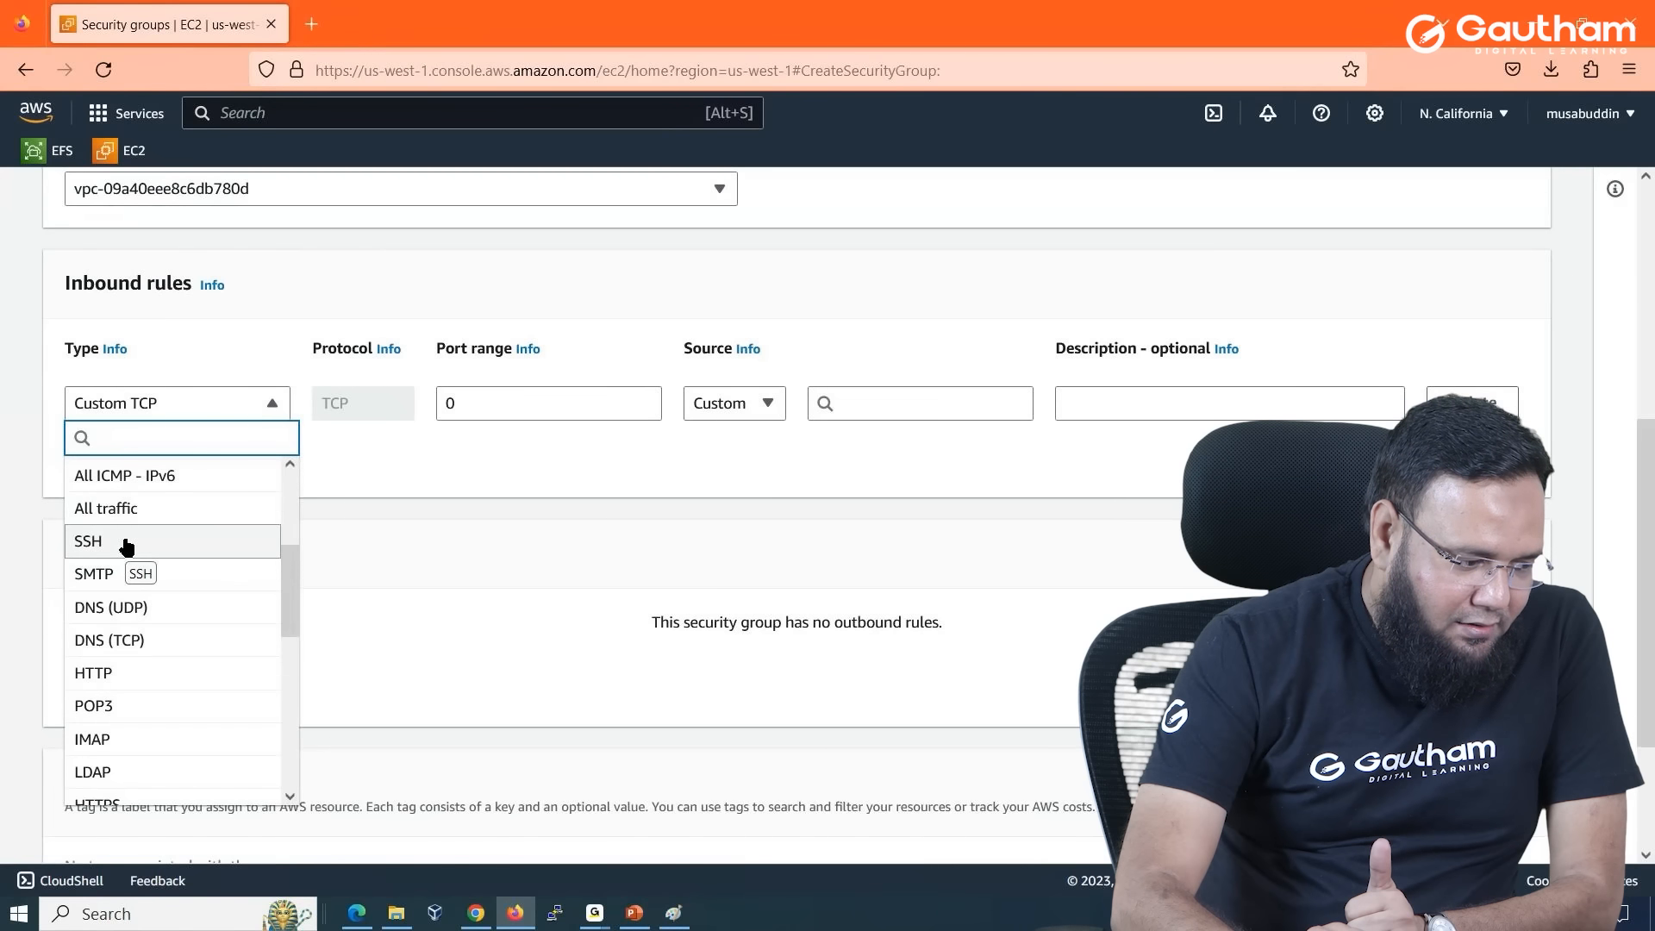
{"action": "left_click", "coordinate": [127, 543]}
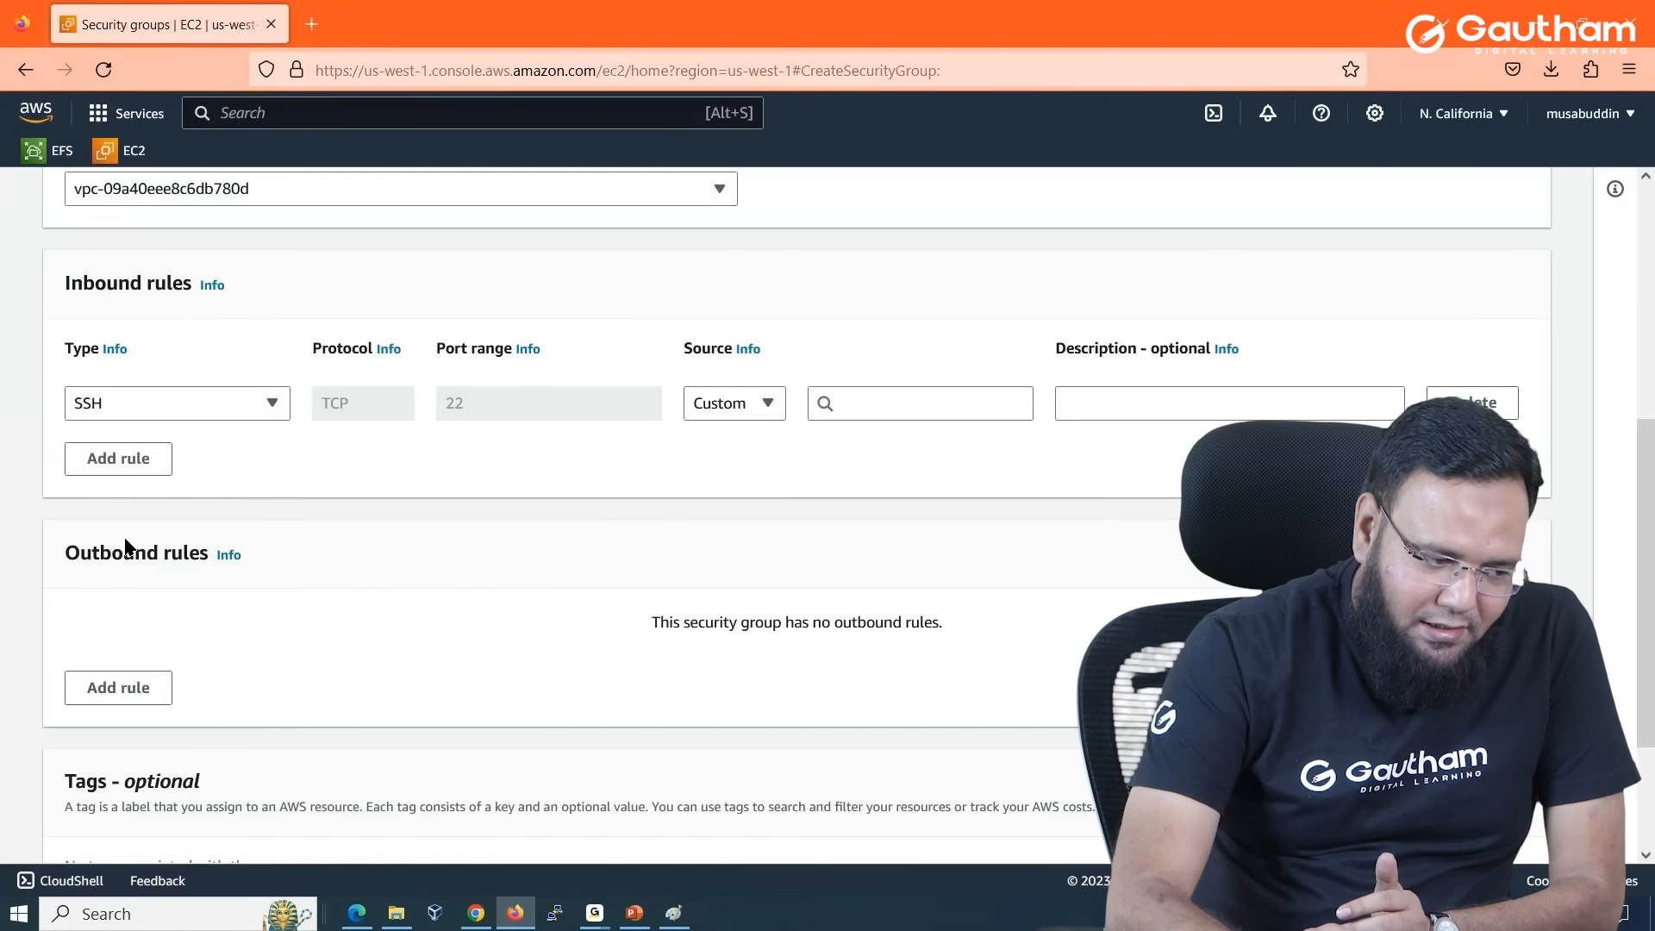
{"action": "left_click", "coordinate": [767, 404]}
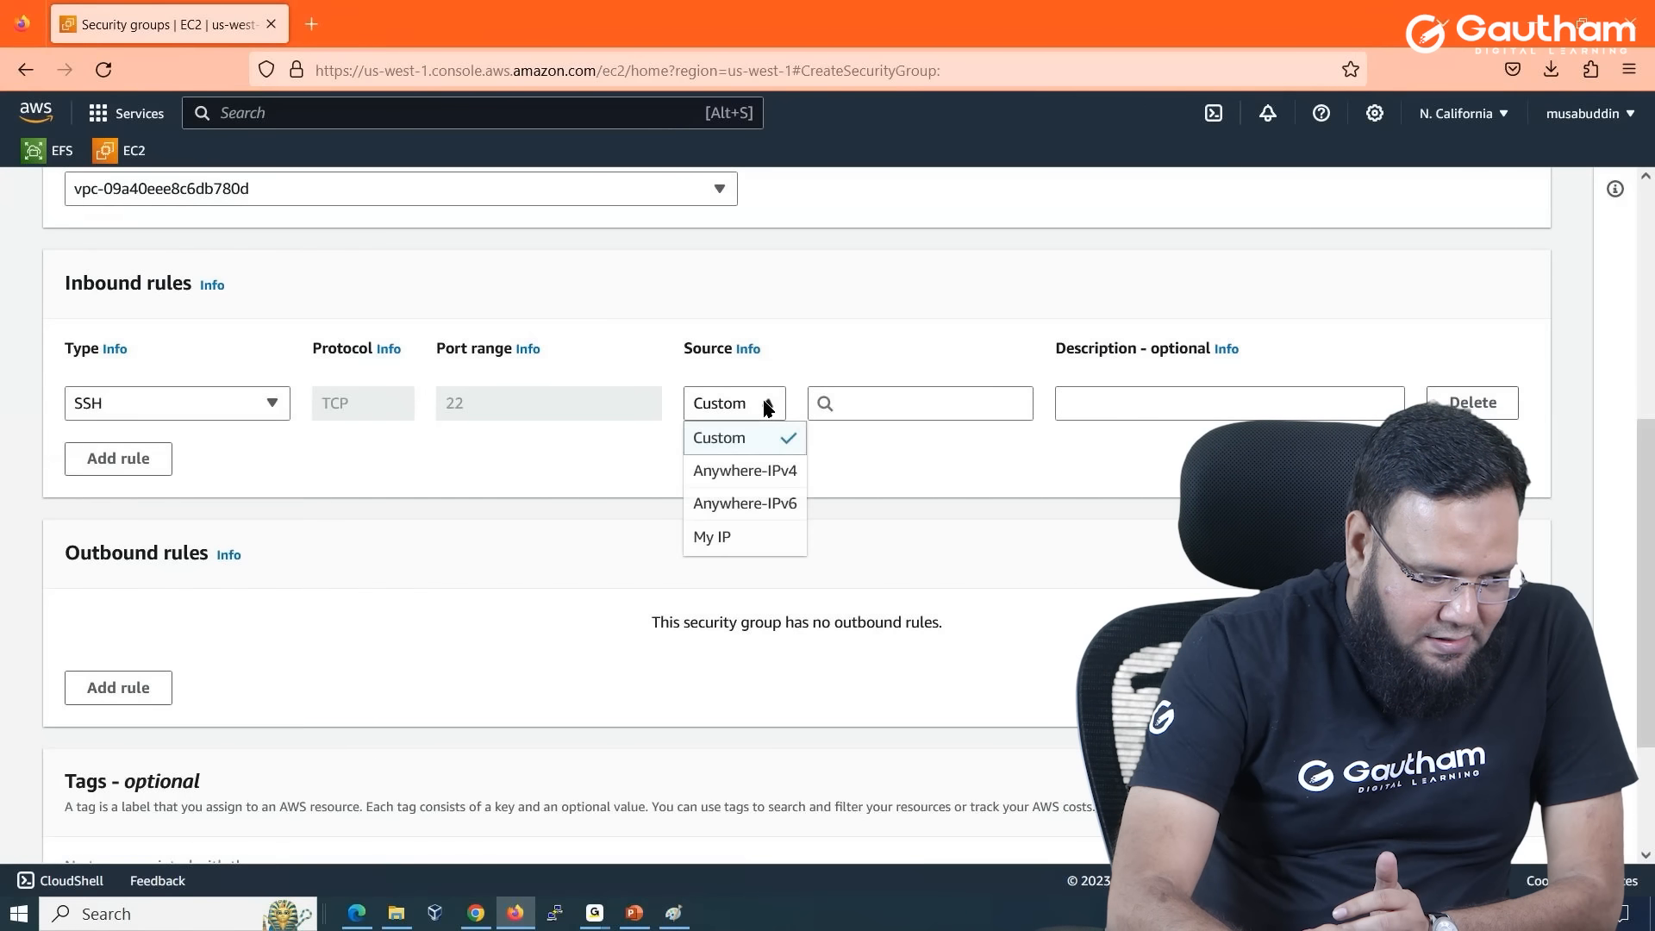
{"action": "left_click", "coordinate": [758, 481]}
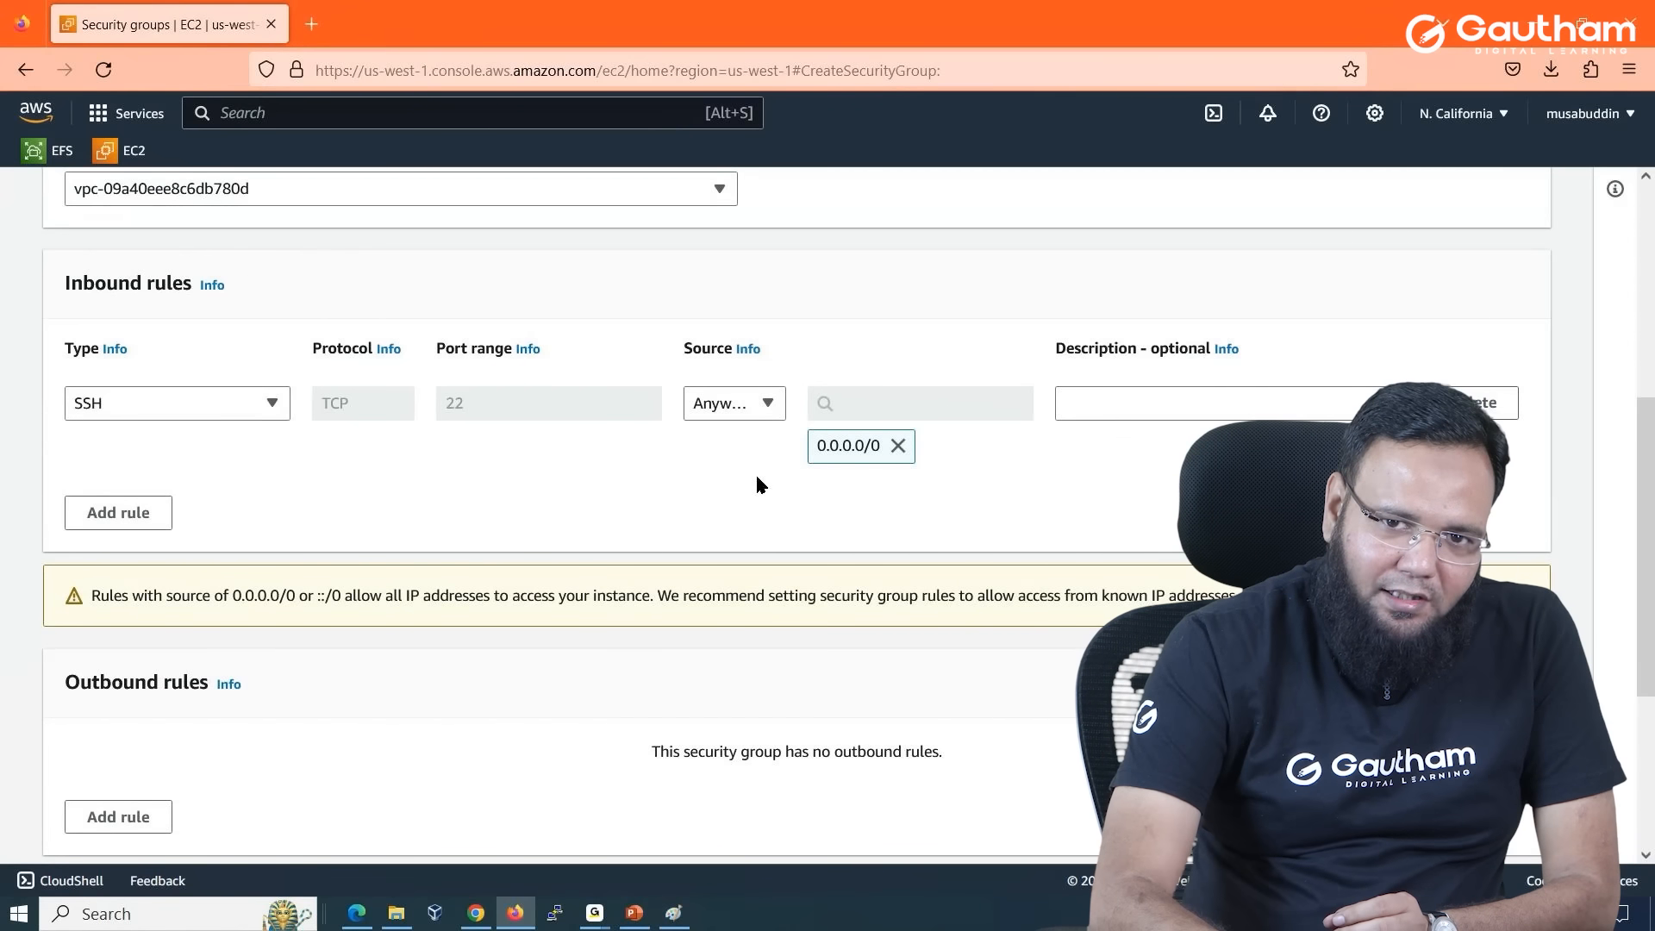
Add two extra inbound rules of types SMTP and LDAP, and delete both of them again.
{"action": "left_click", "coordinate": [122, 521]}
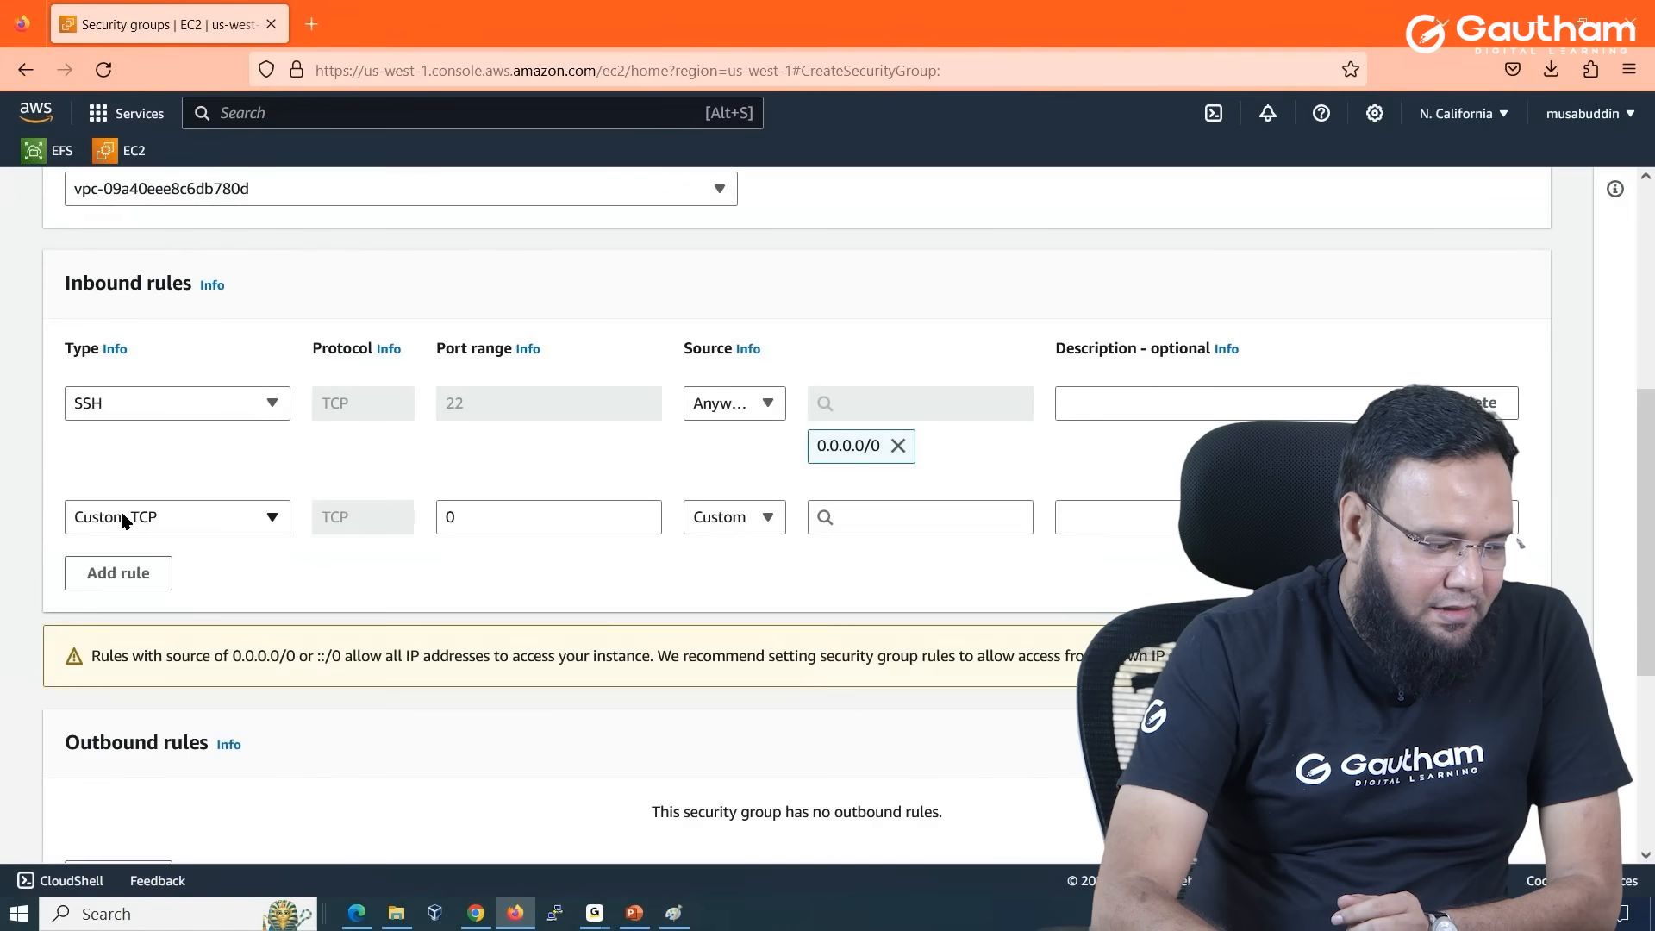
{"action": "left_click", "coordinate": [178, 509]}
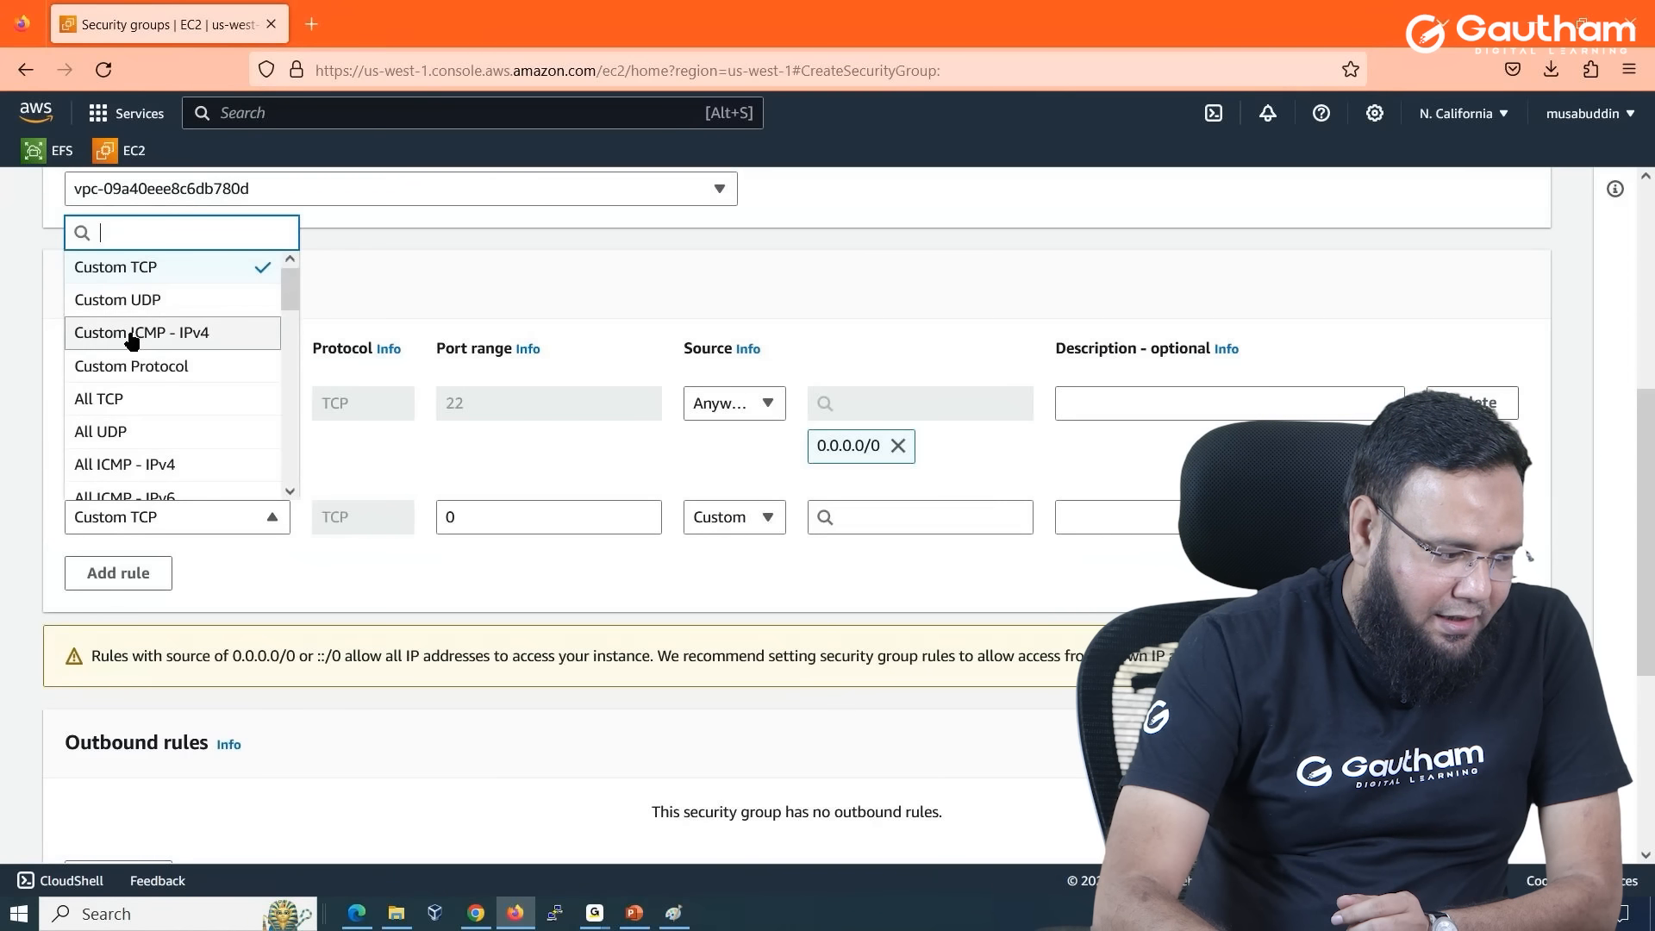
{"action": "scroll", "coordinate": [125, 362], "scroll_direction": "down", "scroll_amount": 3}
{"action": "left_click", "coordinate": [125, 371]}
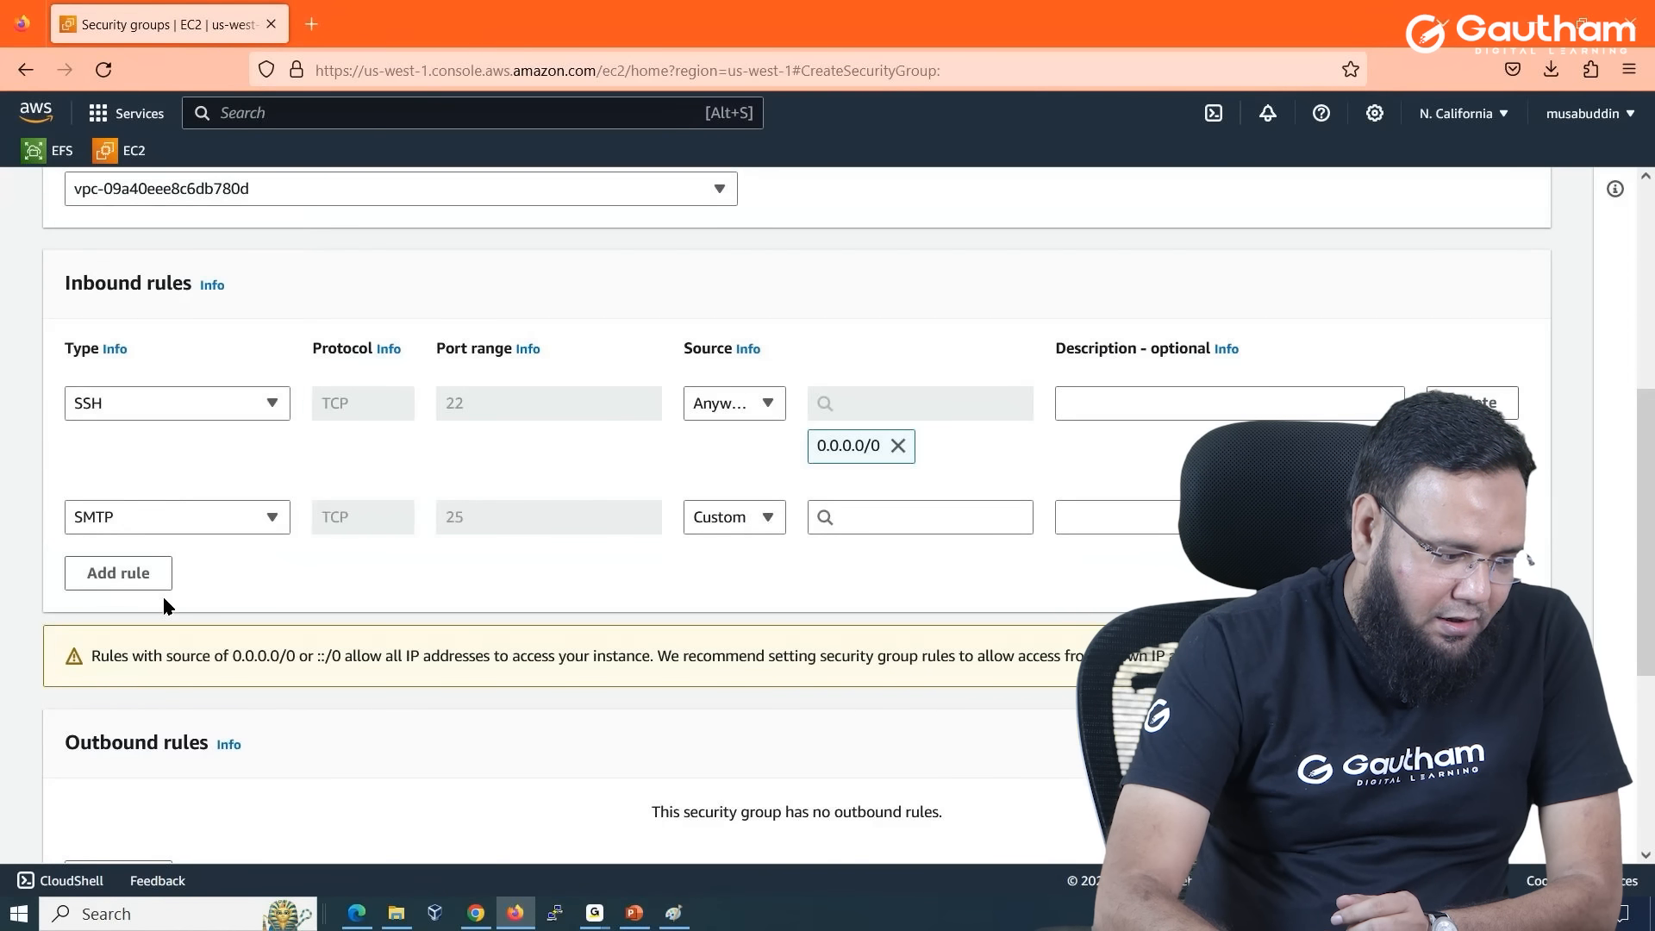
{"action": "left_click", "coordinate": [160, 588]}
{"action": "left_click", "coordinate": [166, 578]}
{"action": "scroll", "coordinate": [138, 517], "scroll_direction": "down", "scroll_amount": 5}
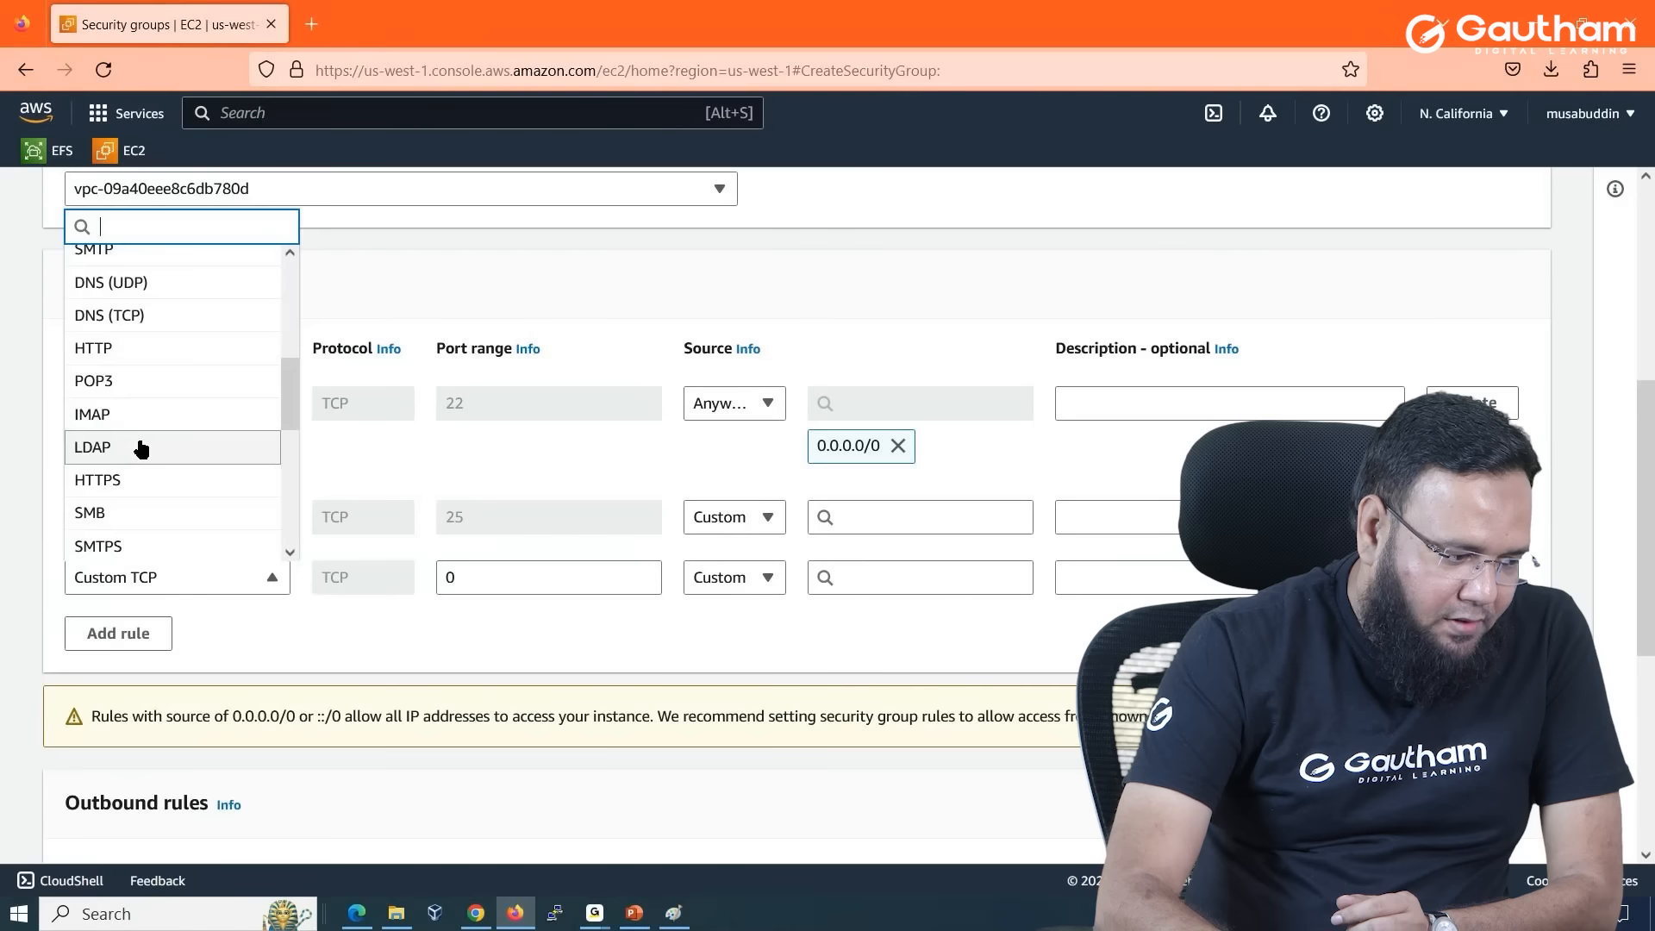
{"action": "left_click", "coordinate": [141, 447]}
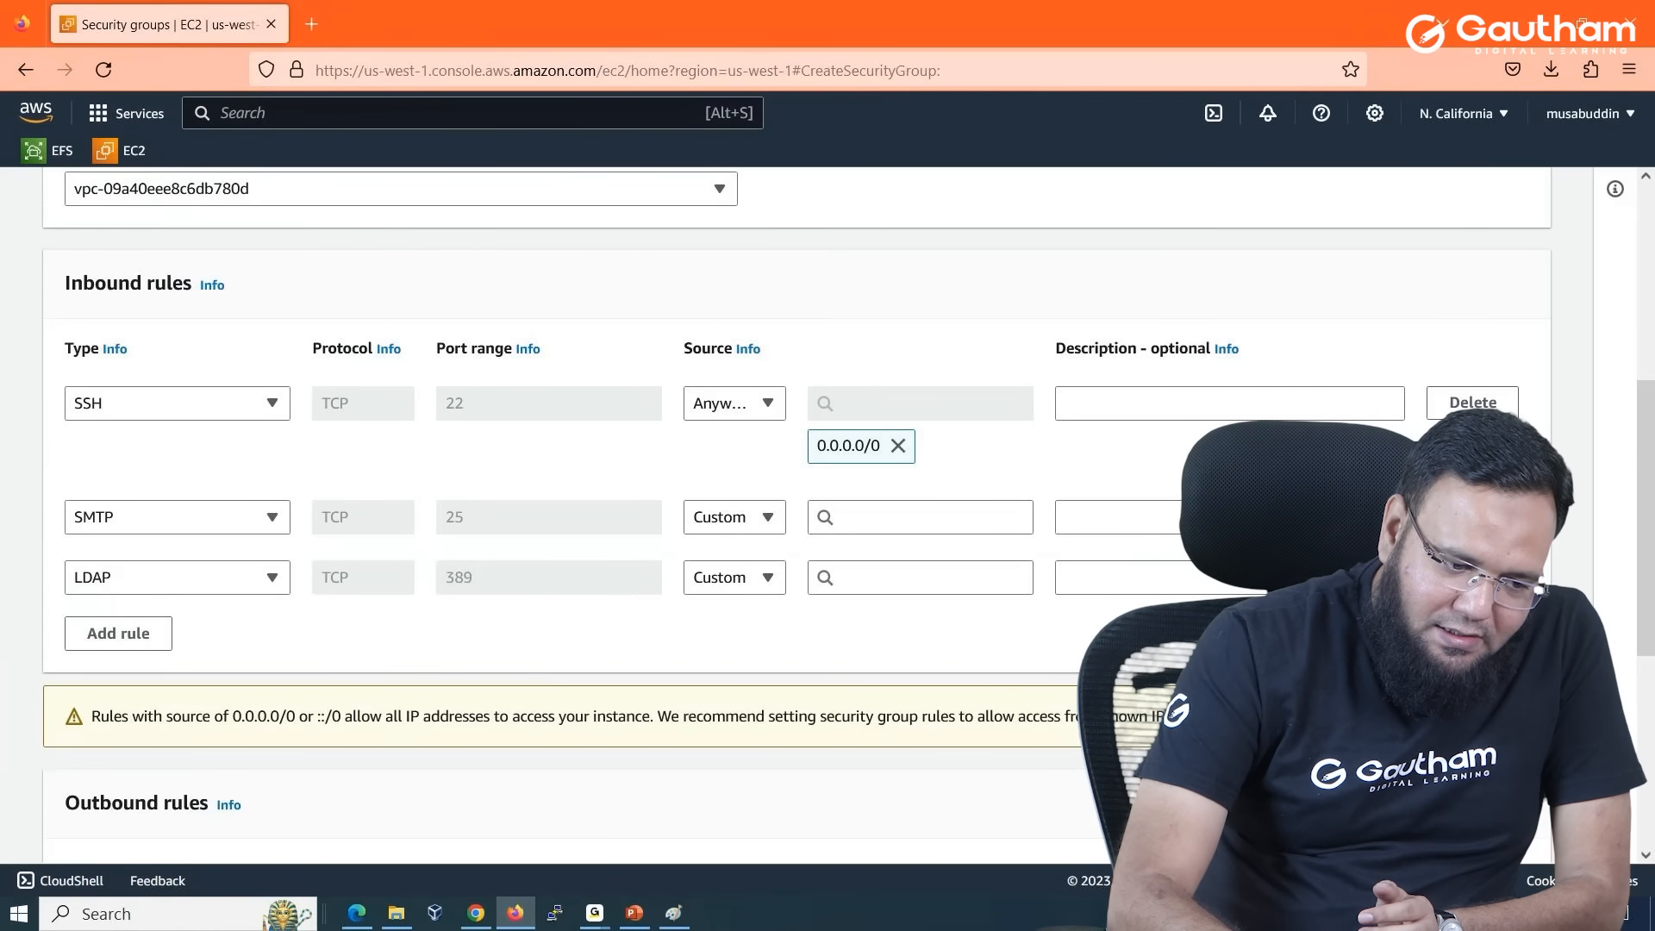
{"action": "left_click", "coordinate": [1489, 520]}
{"action": "left_click", "coordinate": [1490, 519]}
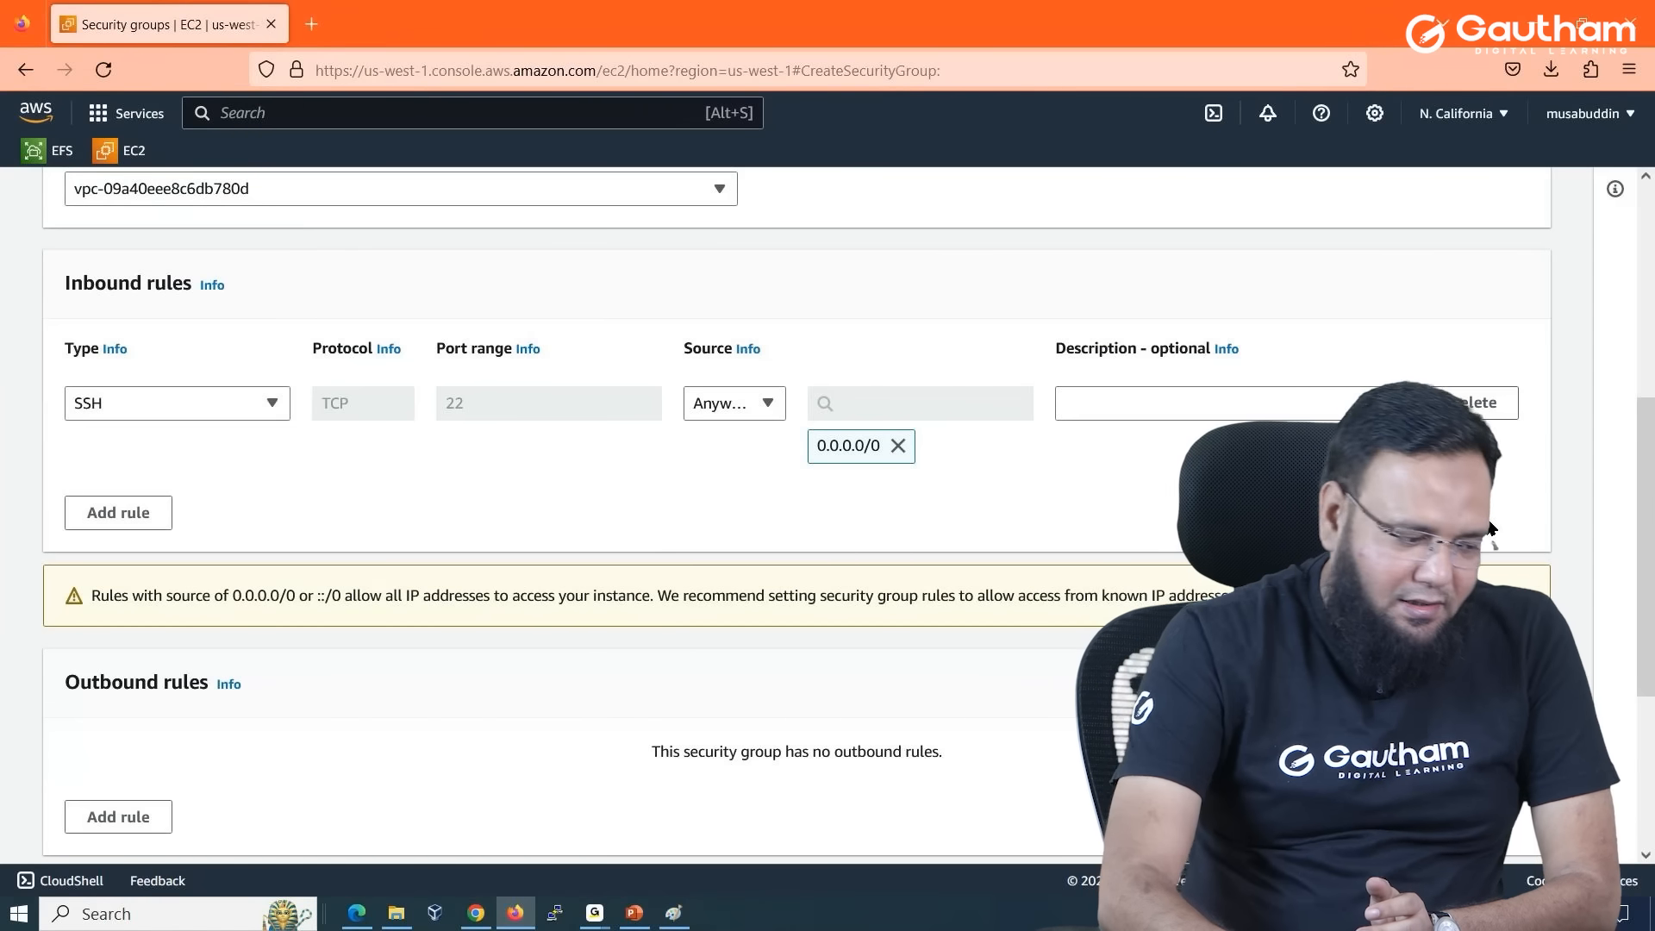
Add a tag with key Name and value LINUX-SSH, and create the security group.
{"action": "scroll", "coordinate": [1486, 520], "scroll_direction": "down", "scroll_amount": 3}
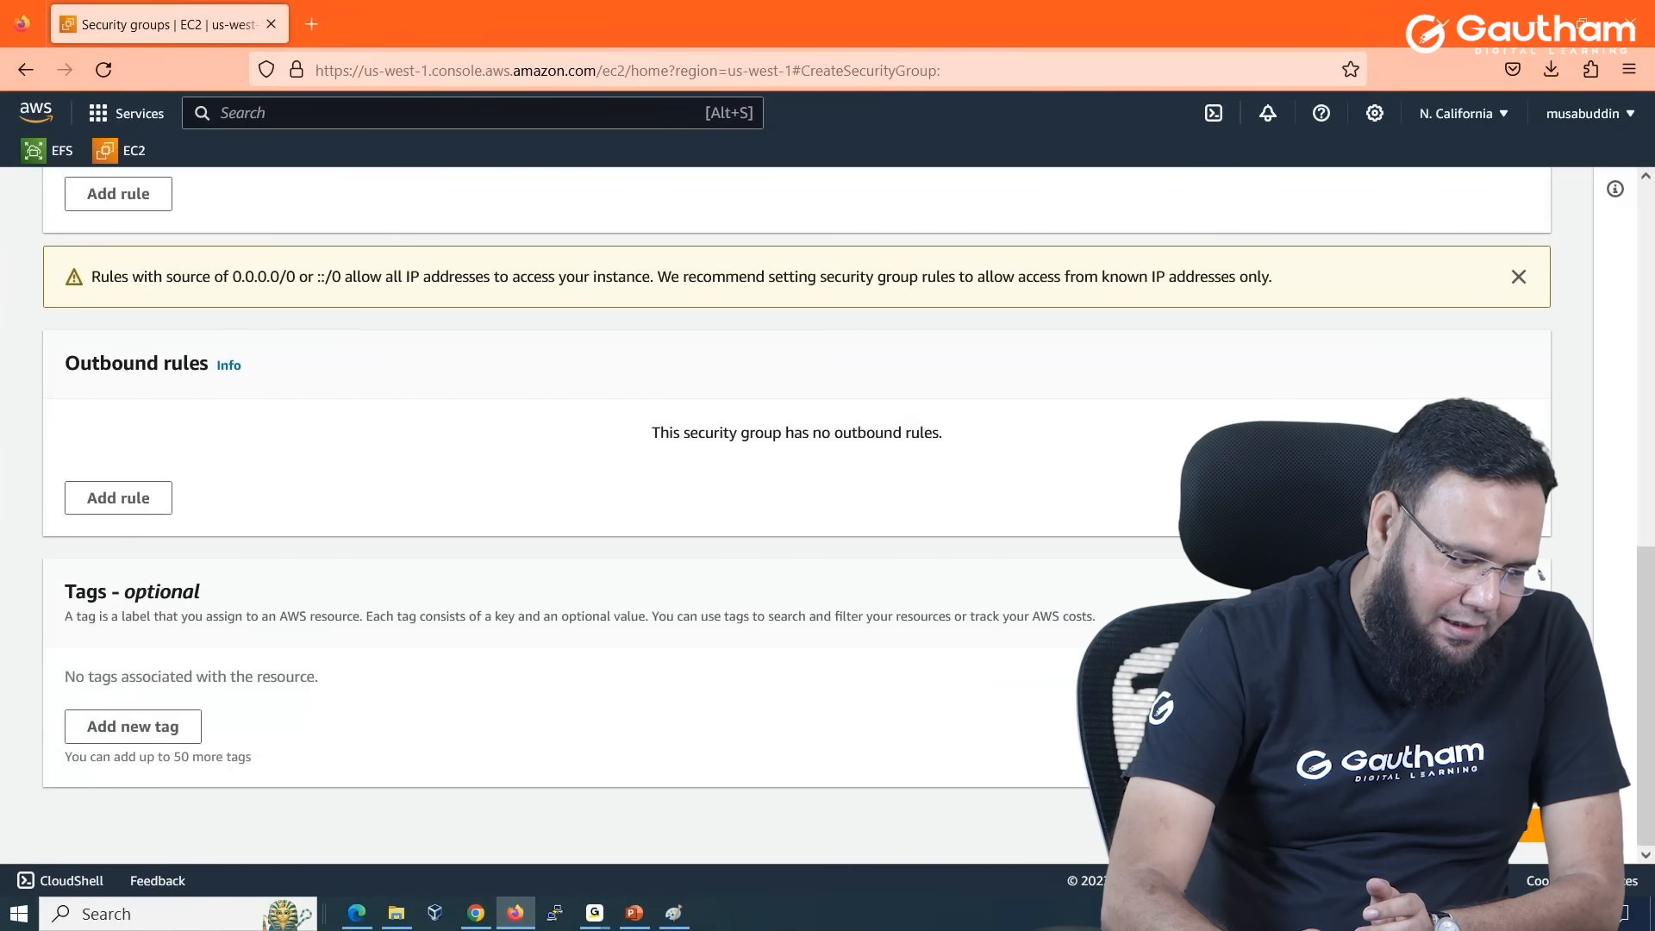
{"action": "left_click", "coordinate": [146, 729]}
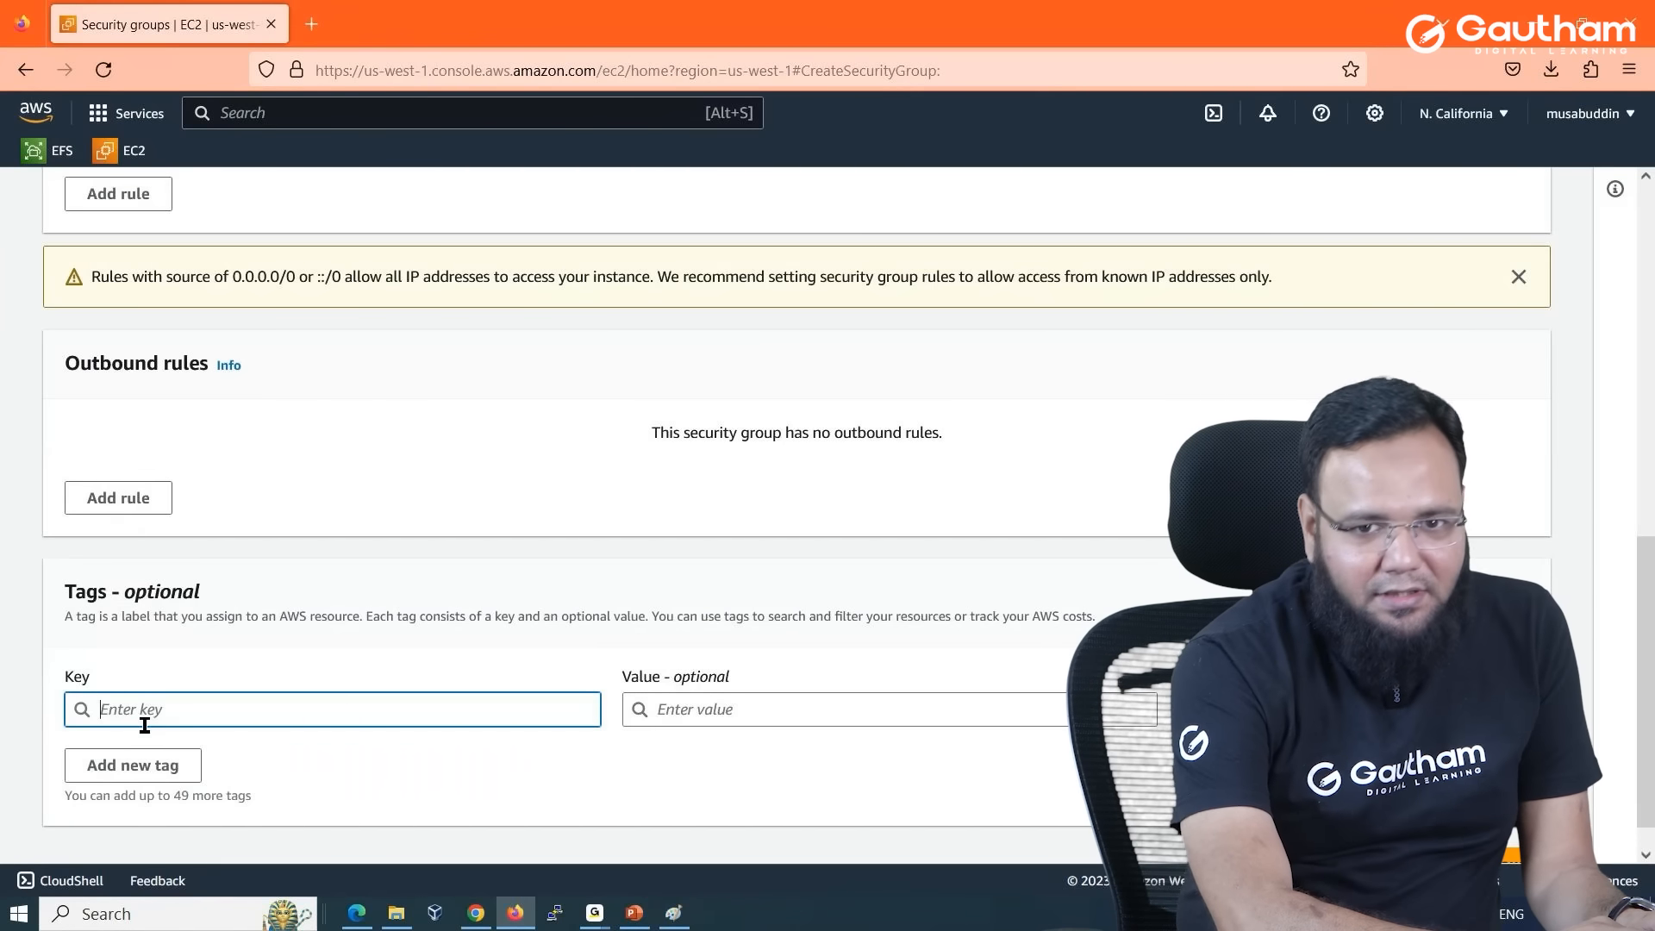
{"action": "type", "text": "Name"}
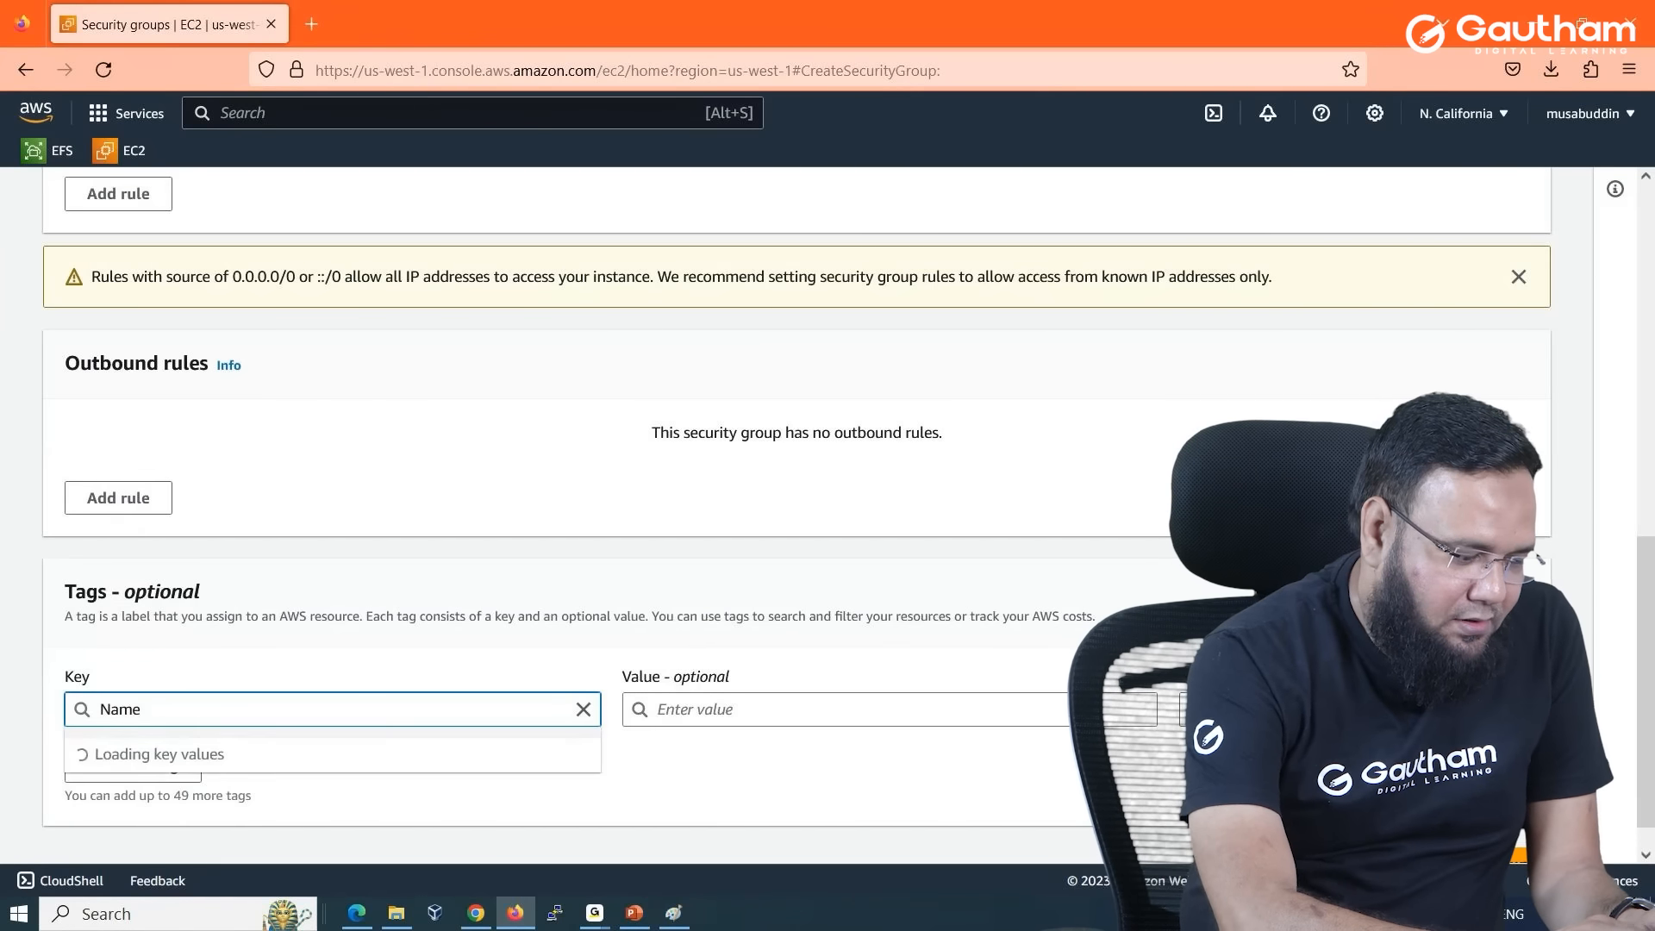
{"action": "key", "text": "Tab"}
{"action": "key", "text": "Tab"}
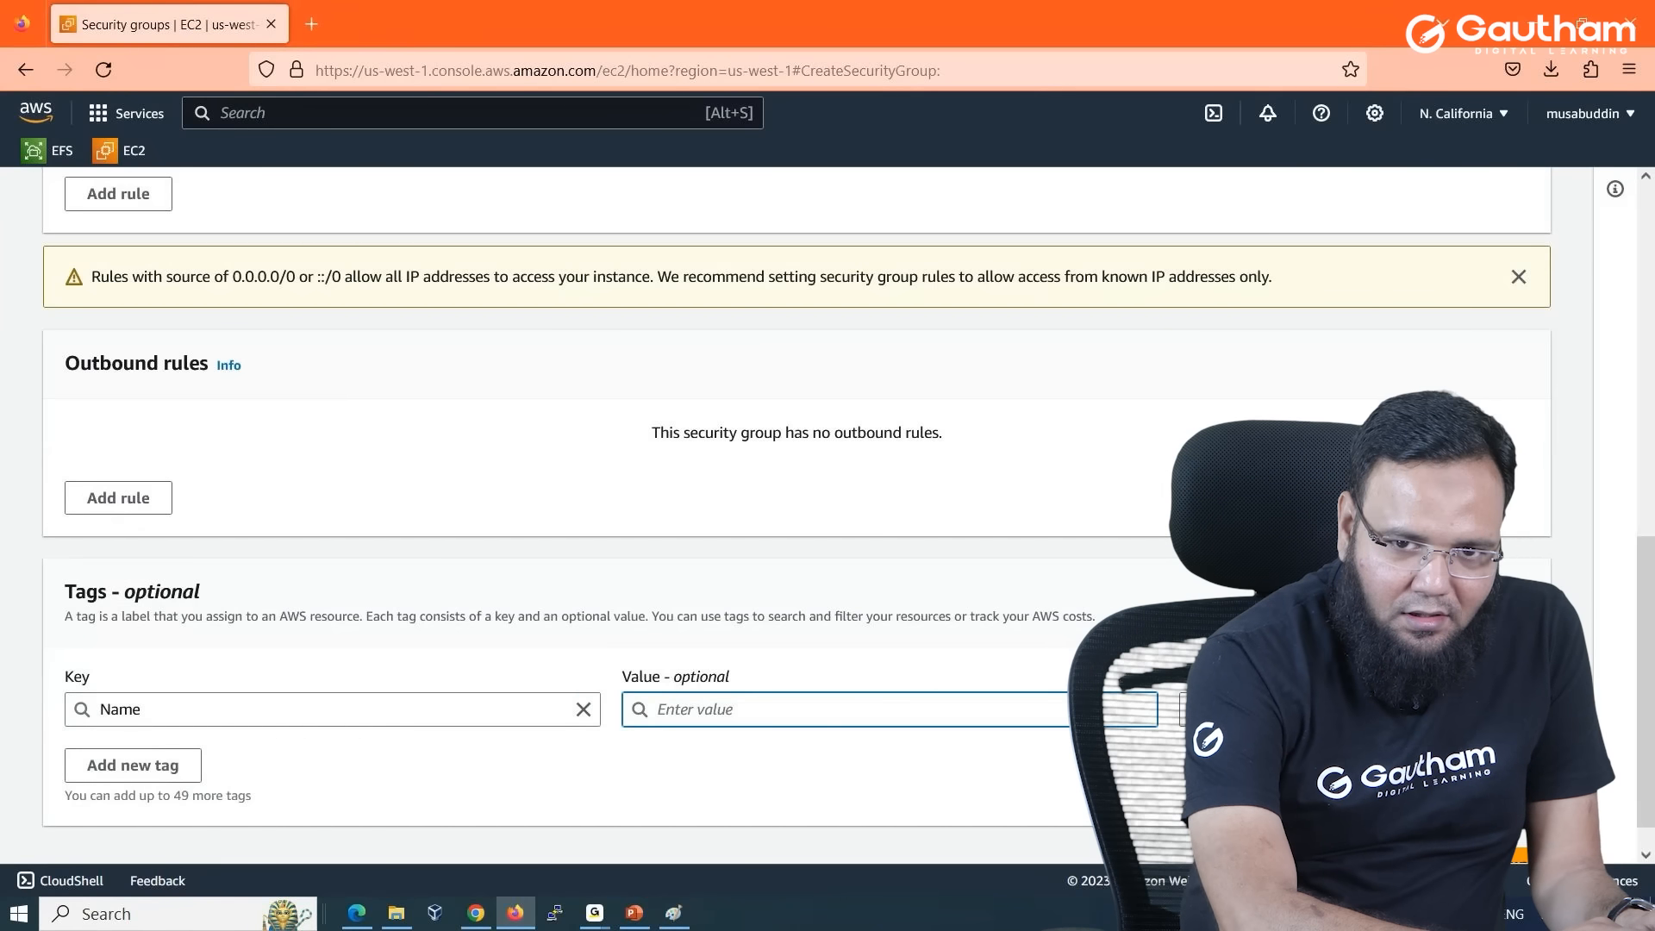
{"action": "type", "text": "LINUX-SS"}
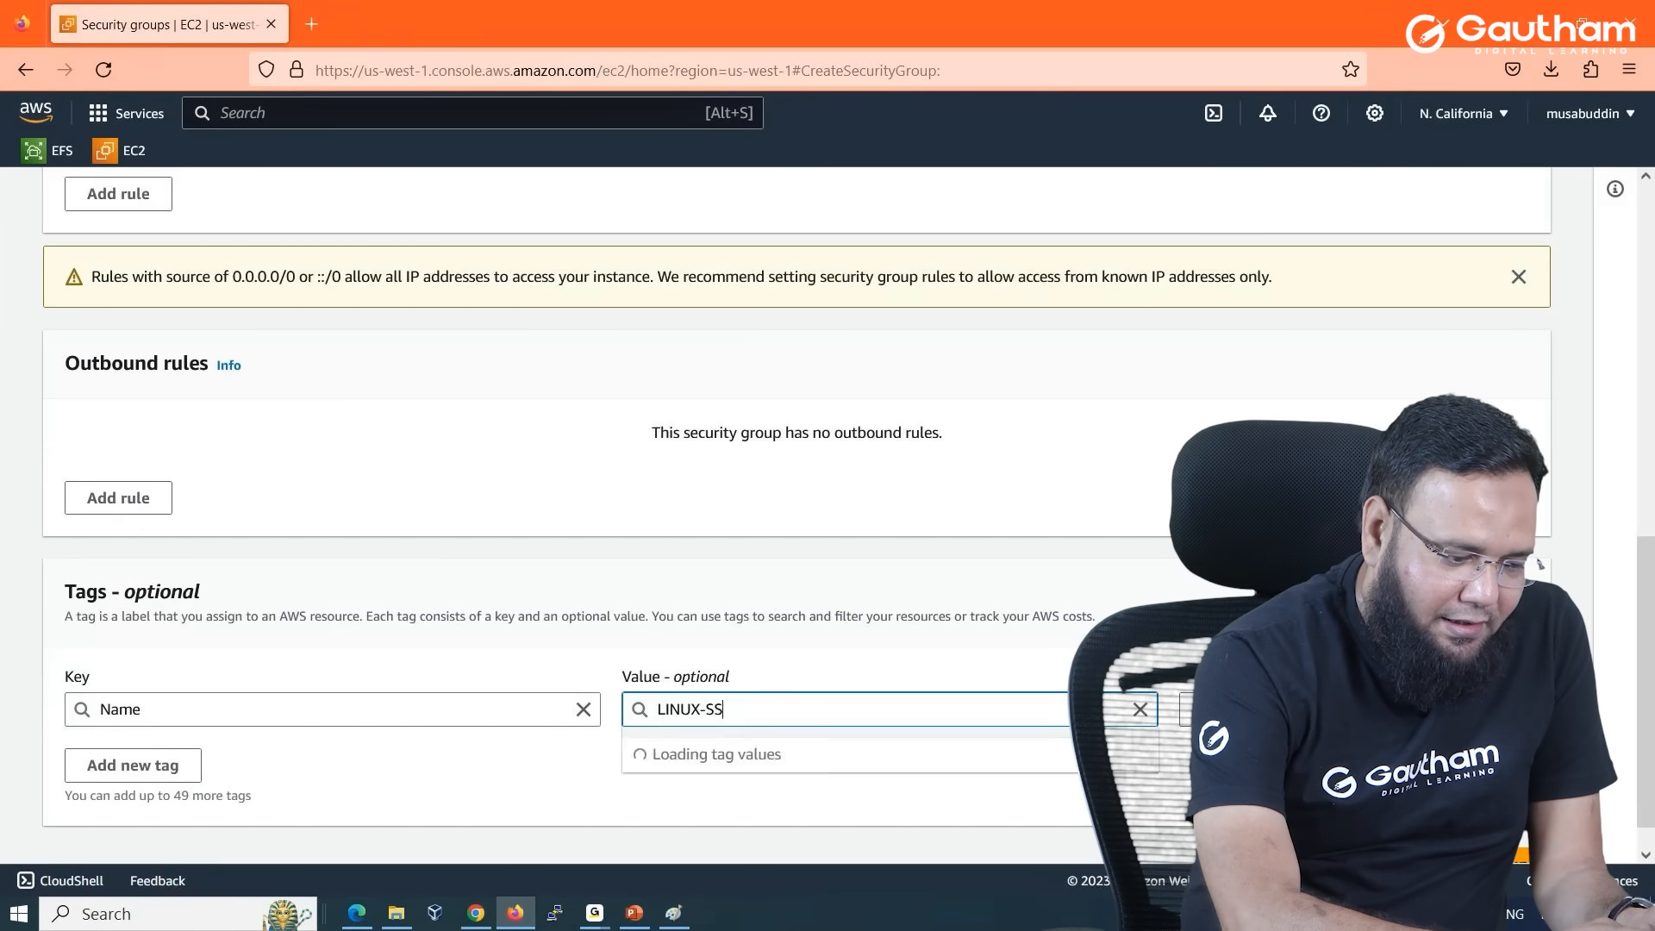
{"action": "type", "text": "H"}
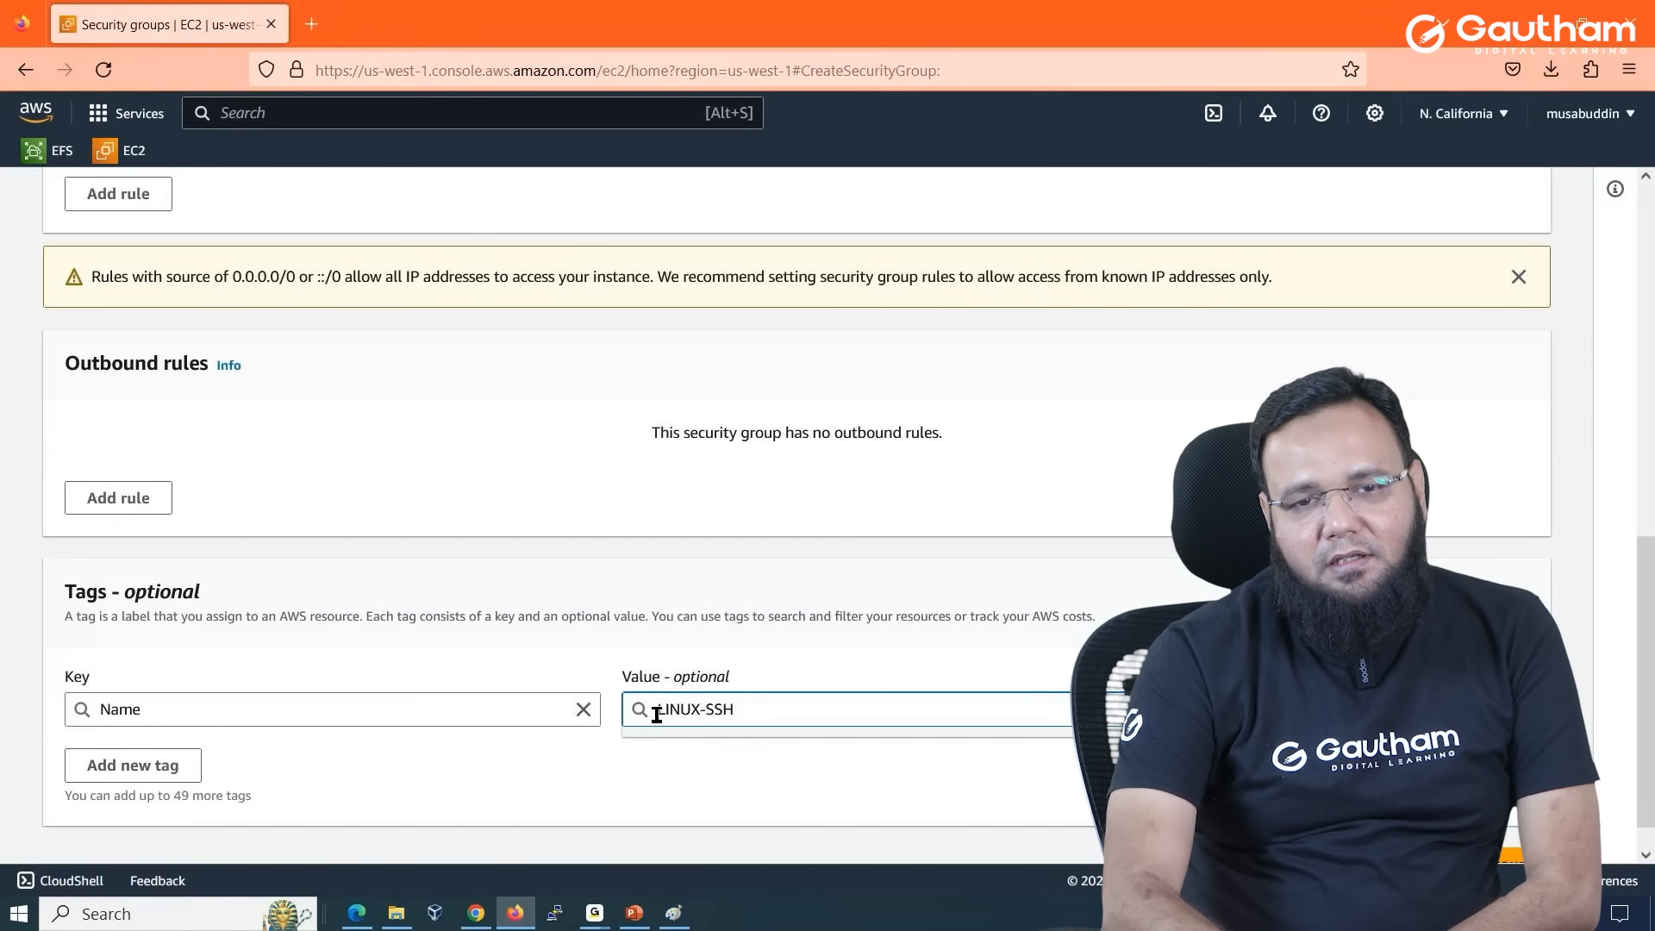
{"action": "scroll", "coordinate": [806, 814], "scroll_direction": "down", "scroll_amount": 1}
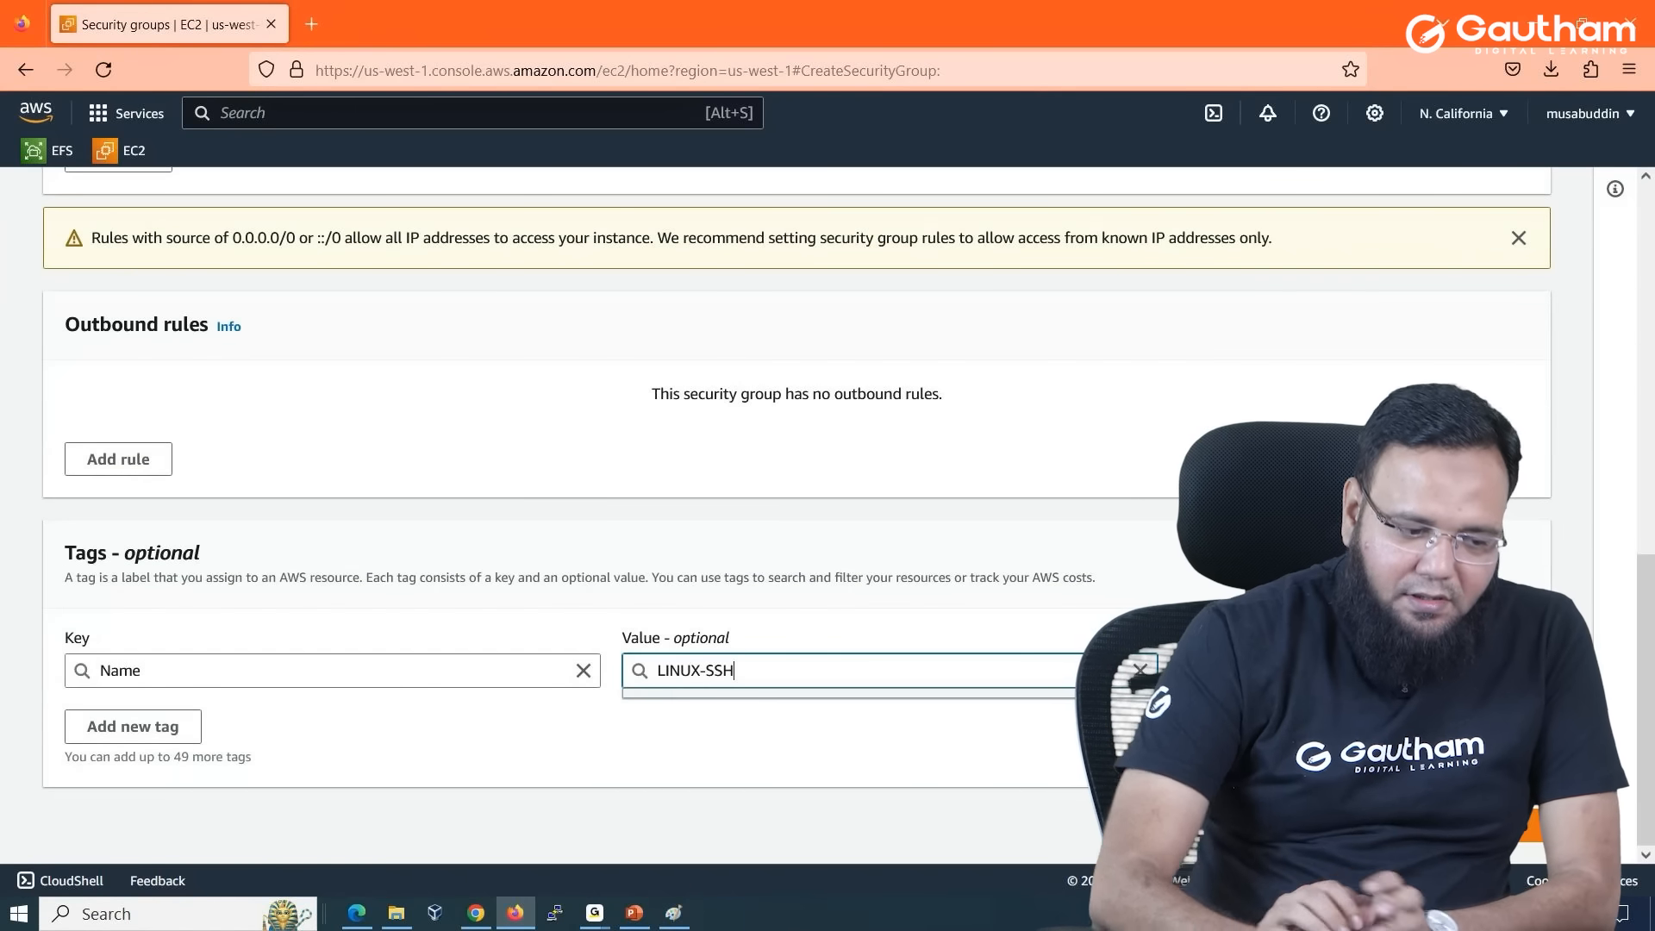
{"action": "key", "text": "Return"}
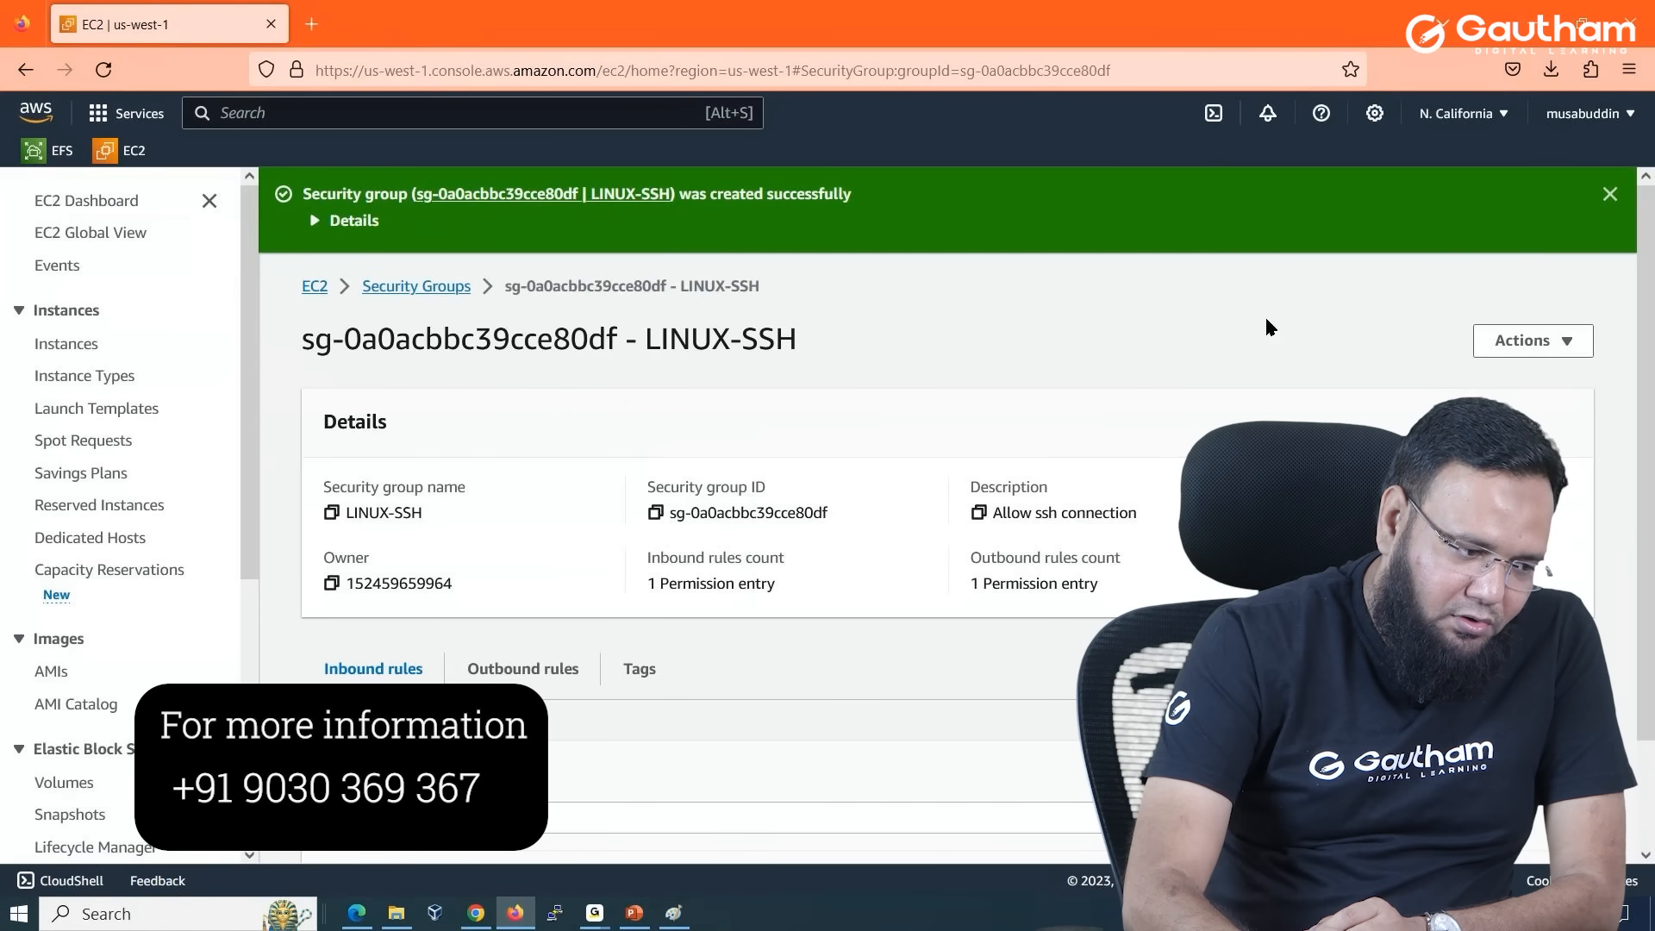
Select LINUX-SSH in the security groups list and examine its inbound and outbound rules in an enlarged details pane.
{"action": "left_click", "coordinate": [453, 288]}
{"action": "left_click", "coordinate": [358, 373]}
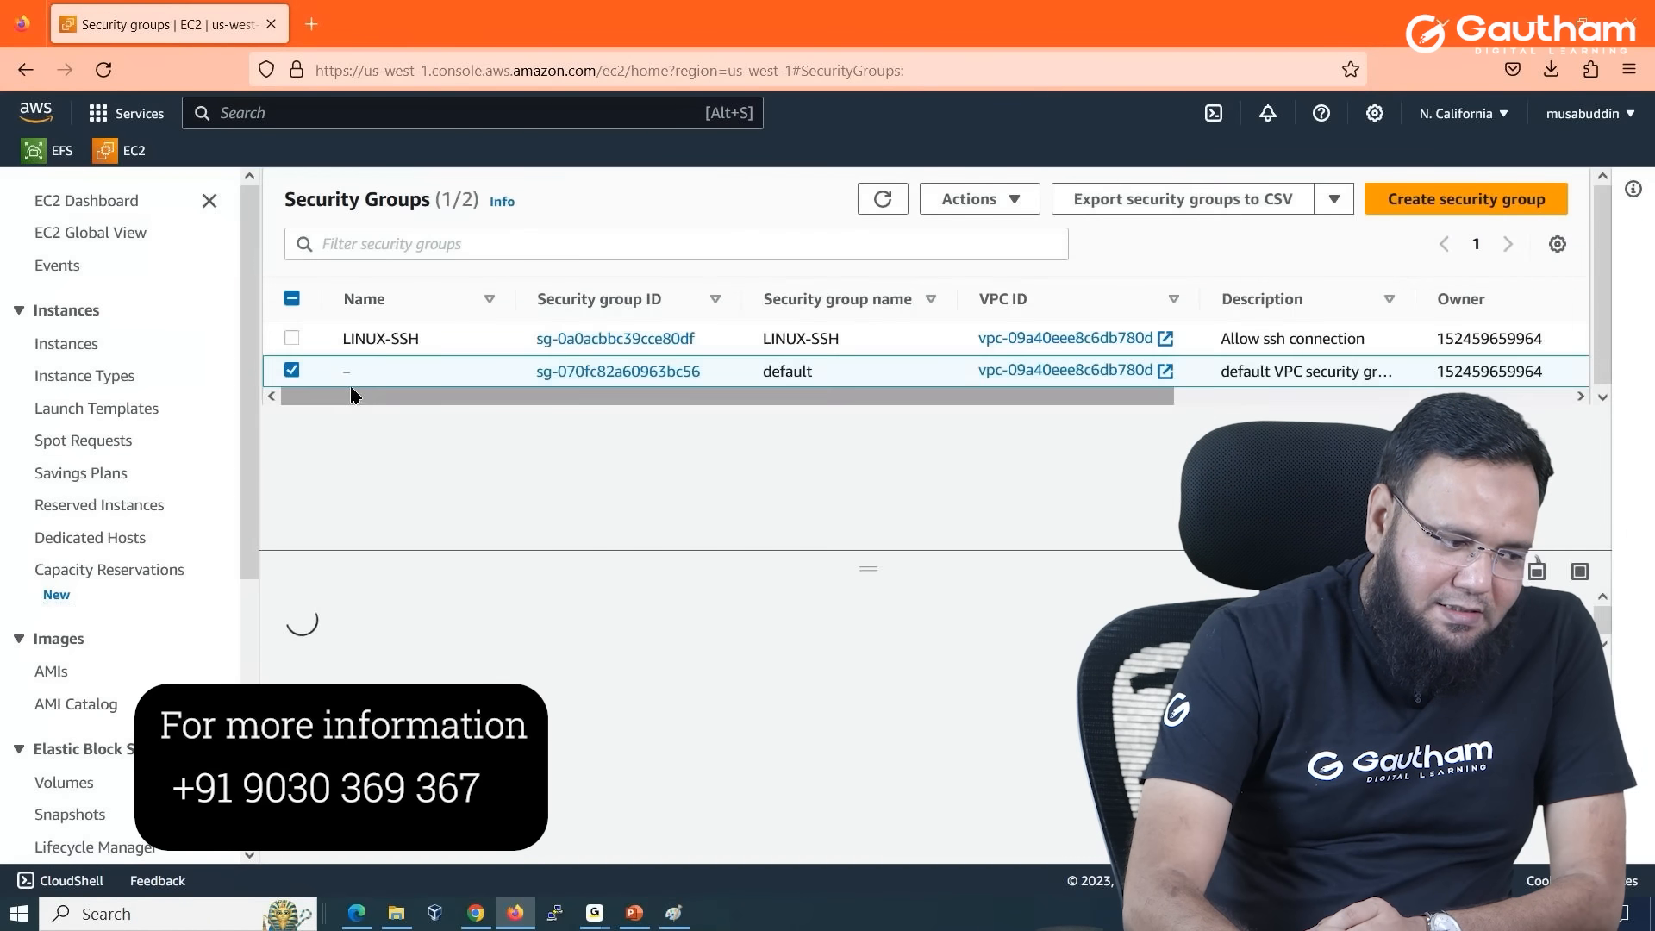
{"action": "left_click_drag", "start_coordinate": [355, 337], "coordinate": [405, 335]}
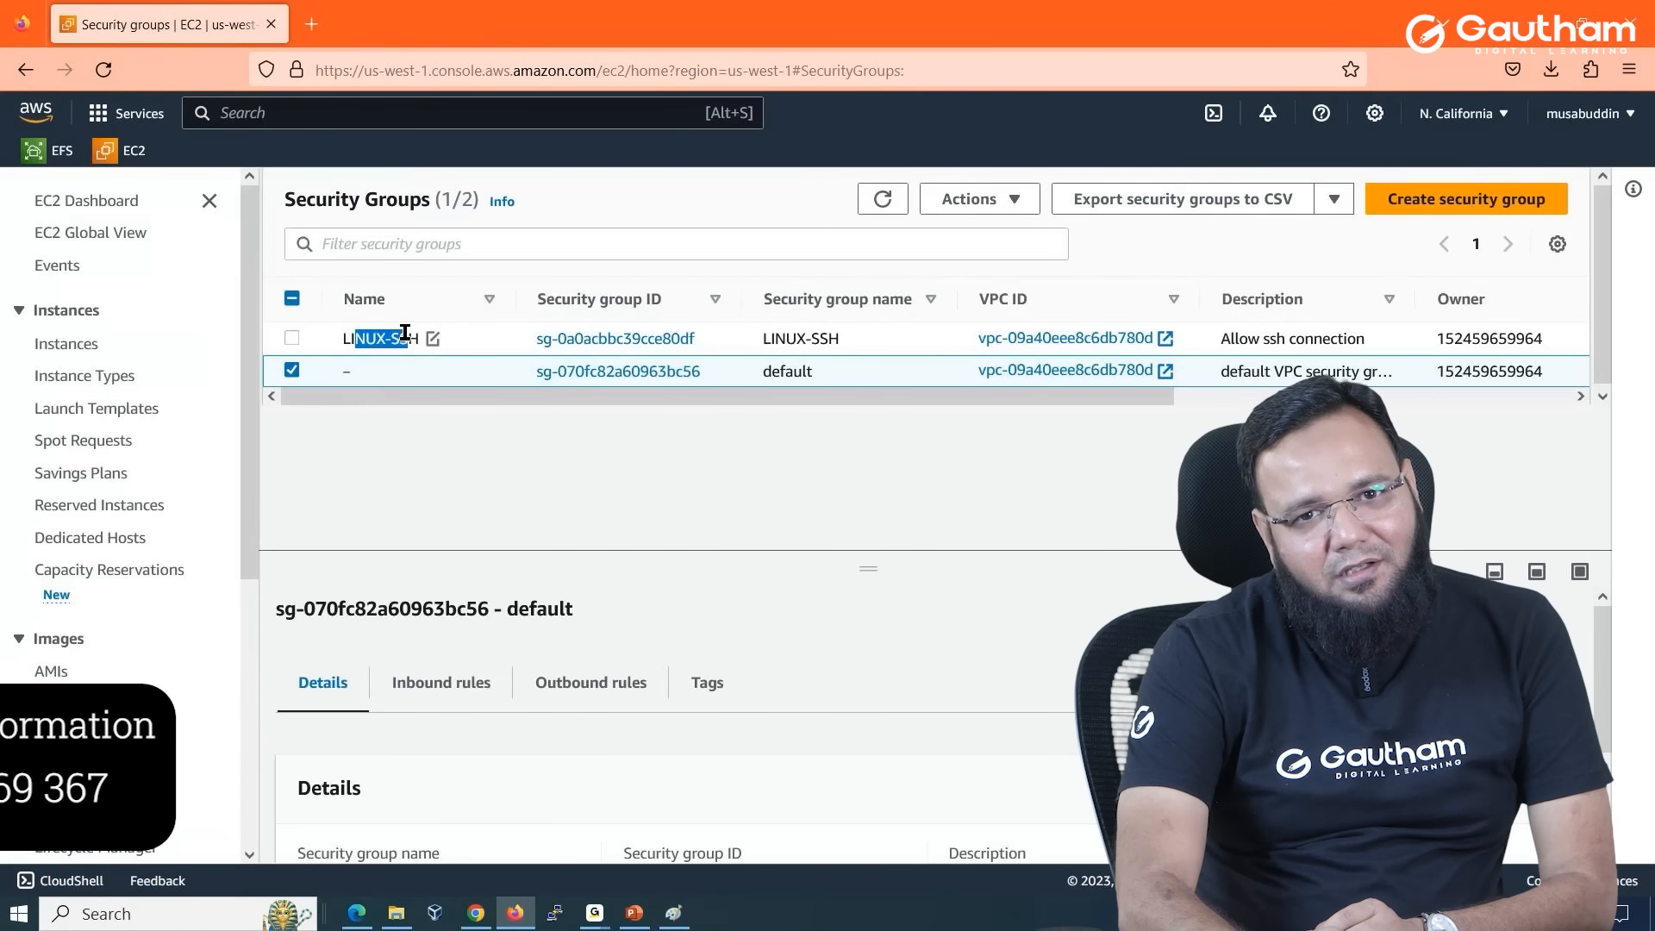
{"action": "left_click", "coordinate": [405, 334]}
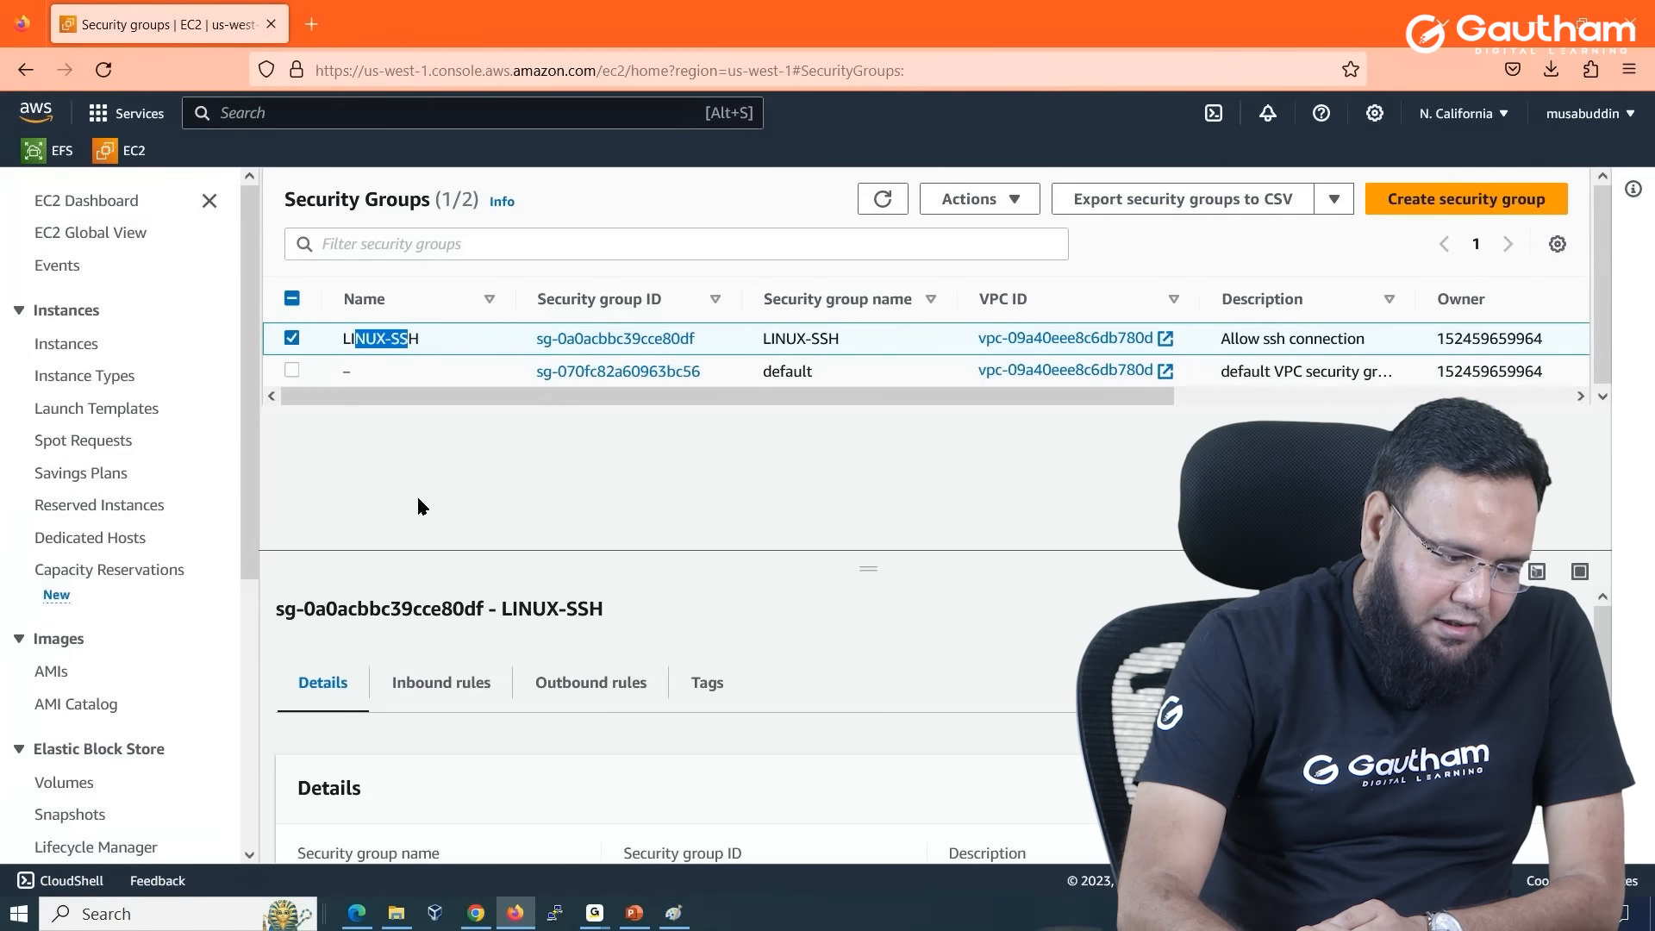
{"action": "left_click", "coordinate": [460, 695]}
{"action": "left_click_drag", "start_coordinate": [876, 561], "coordinate": [868, 436]}
{"action": "left_click_drag", "start_coordinate": [749, 434], "coordinate": [749, 430]}
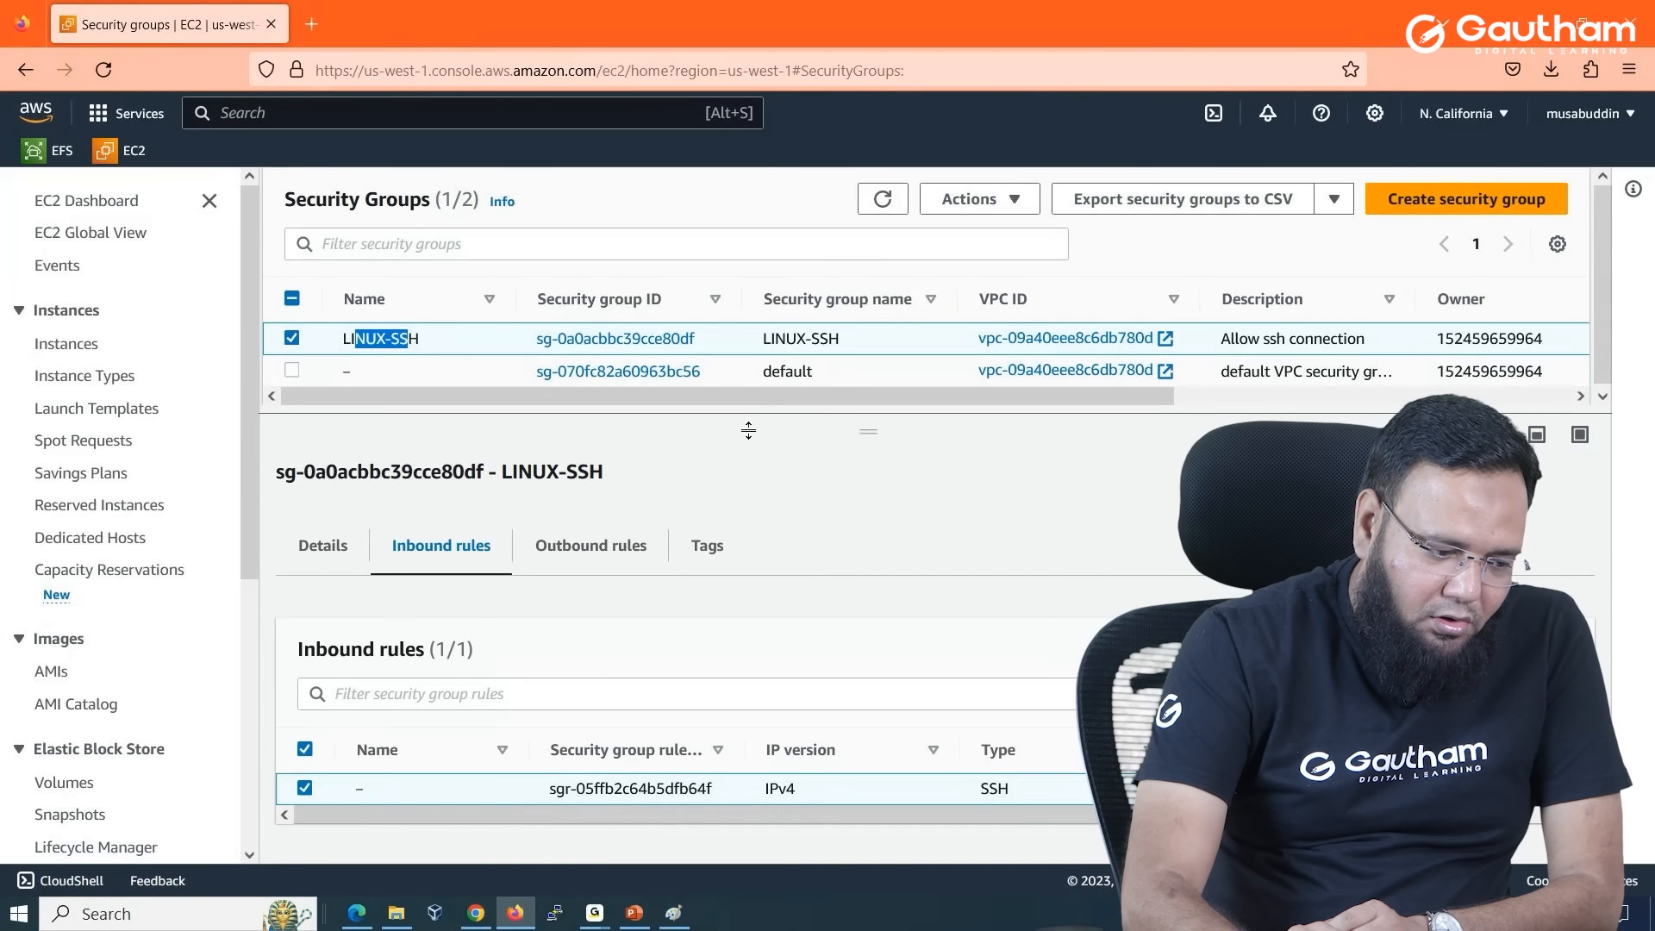
{"action": "key", "text": "alt+Tab"}
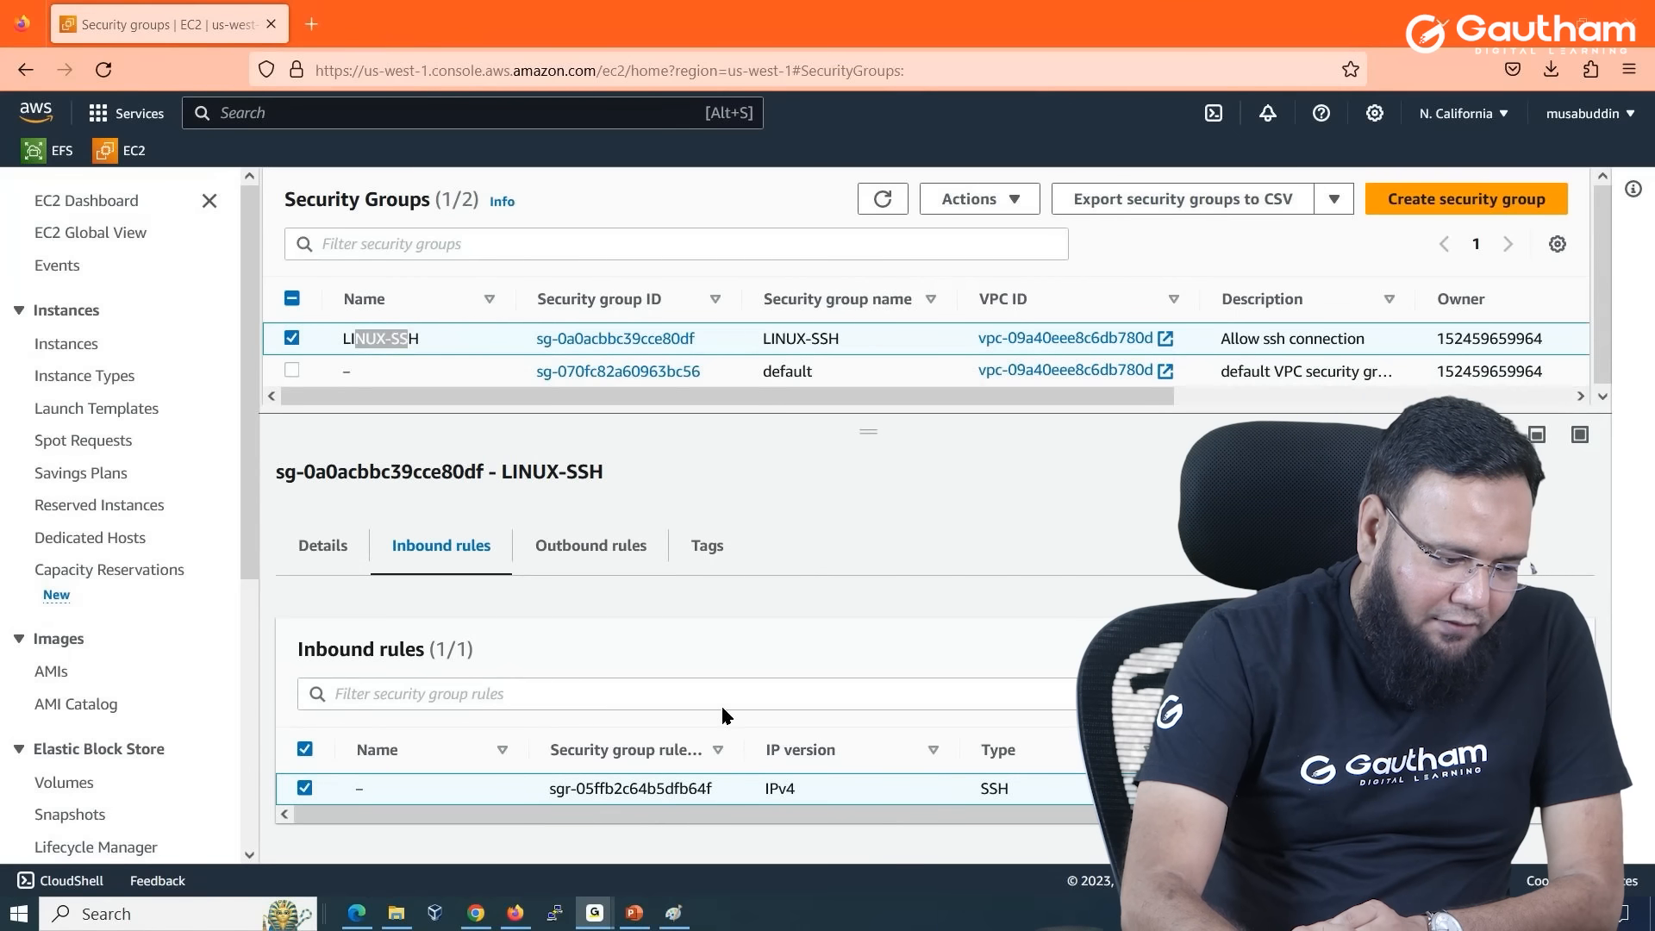
{"action": "left_click", "coordinate": [542, 552]}
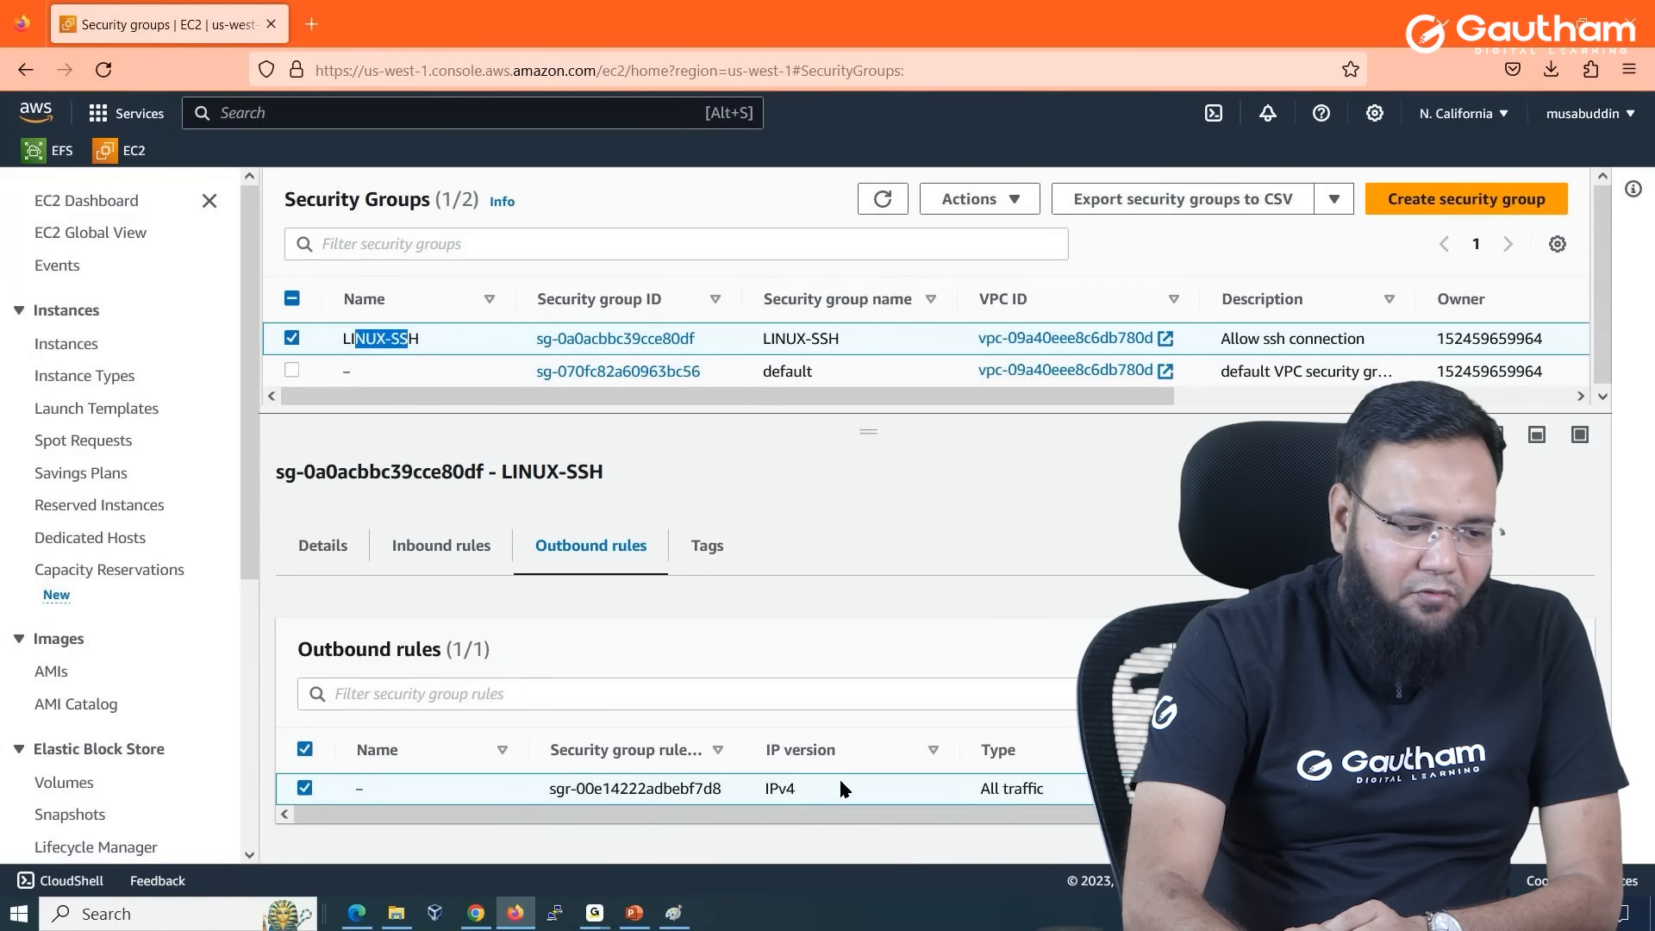
Start another security group named Win-sg with the description "Allow RDP".
{"action": "left_click", "coordinate": [1459, 201]}
{"action": "left_click", "coordinate": [342, 446]}
{"action": "type", "text": "Win-sg"}
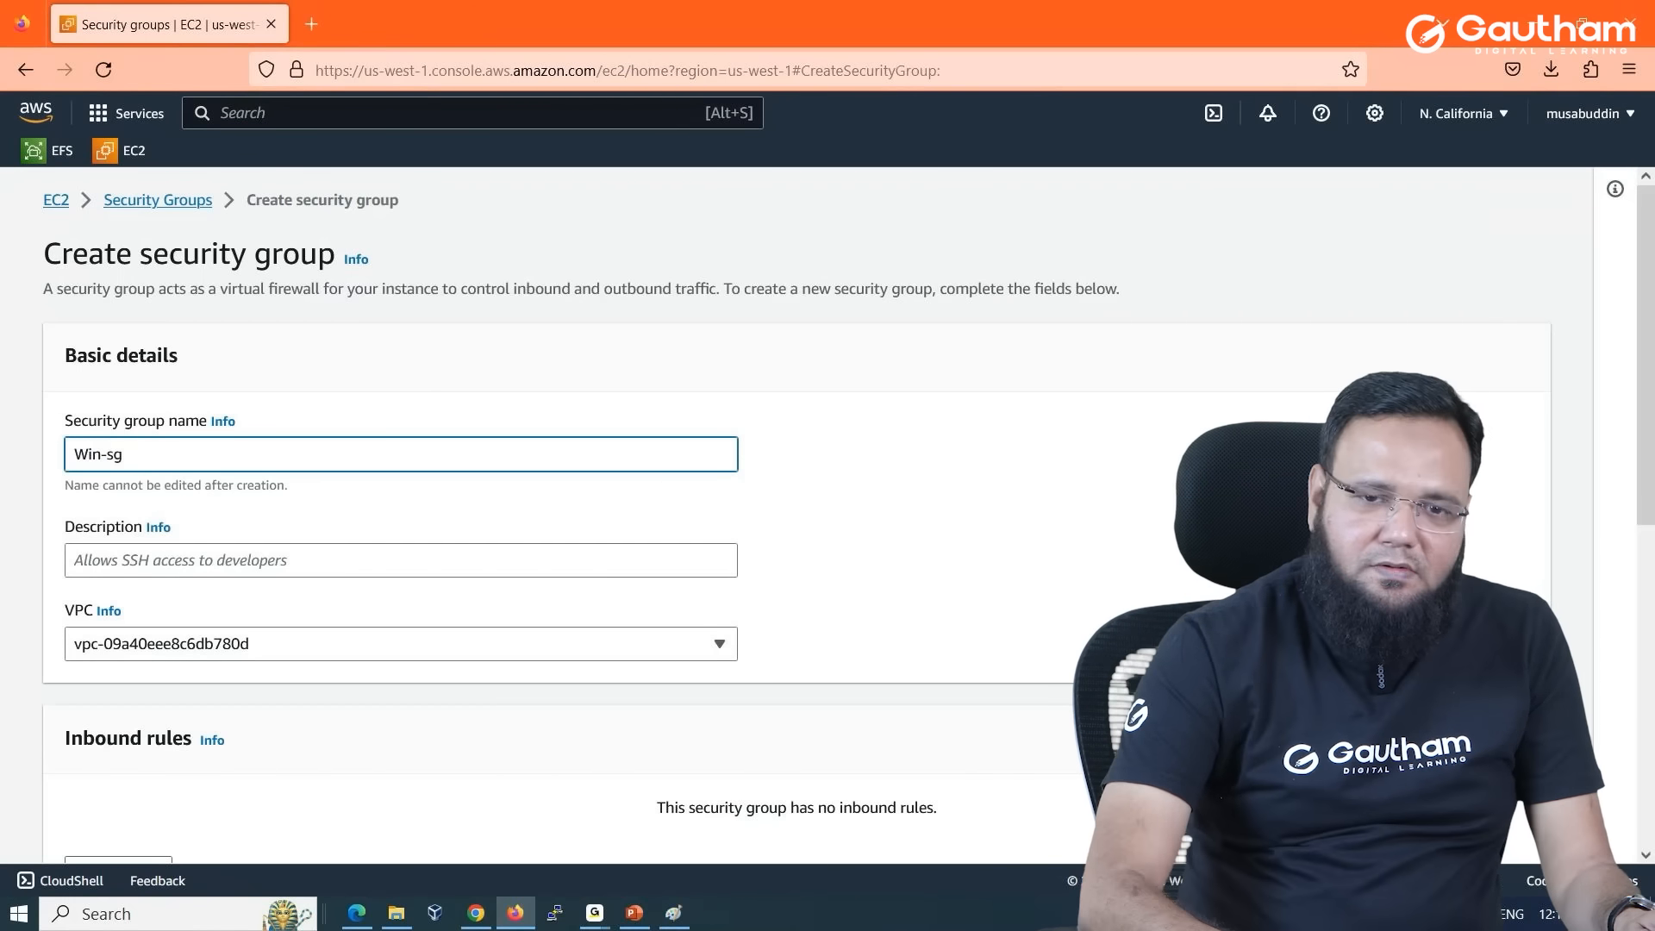
{"action": "scroll", "coordinate": [225, 448], "scroll_direction": "down", "scroll_amount": 1}
{"action": "left_click", "coordinate": [225, 447]}
{"action": "type", "text": "Al"}
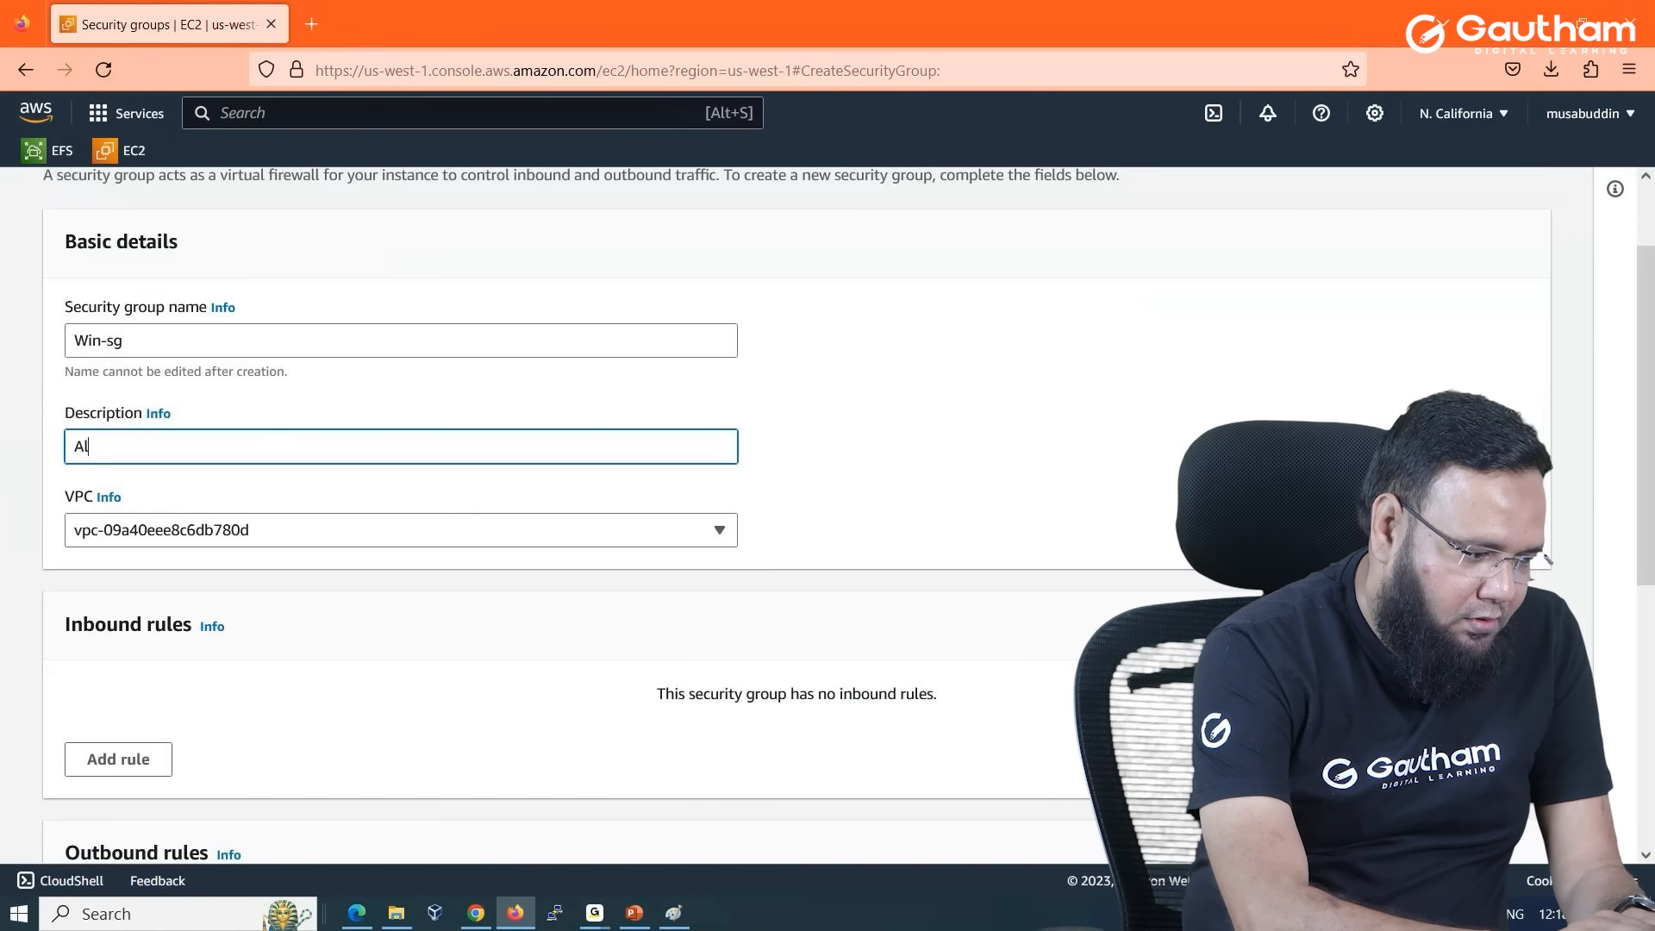
{"action": "type", "text": "low RDP"}
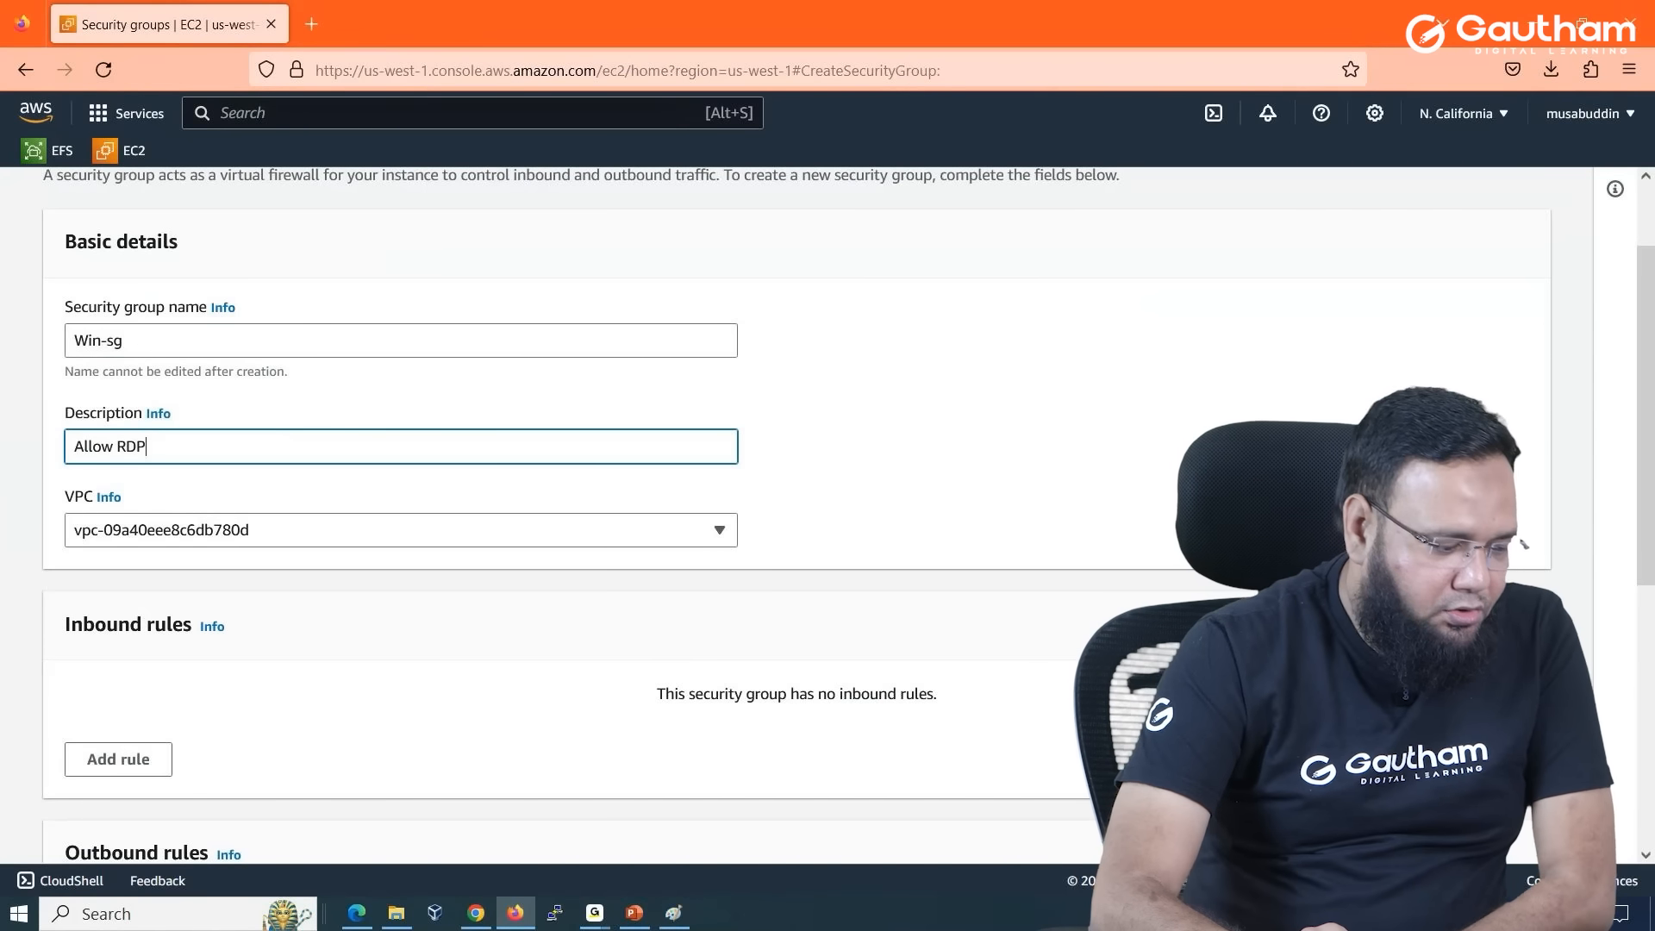
Add an inbound rule of type RDP to the Win-sg security group with the source set to anywhere (0.0.0.0/0).
{"action": "left_click", "coordinate": [132, 761]}
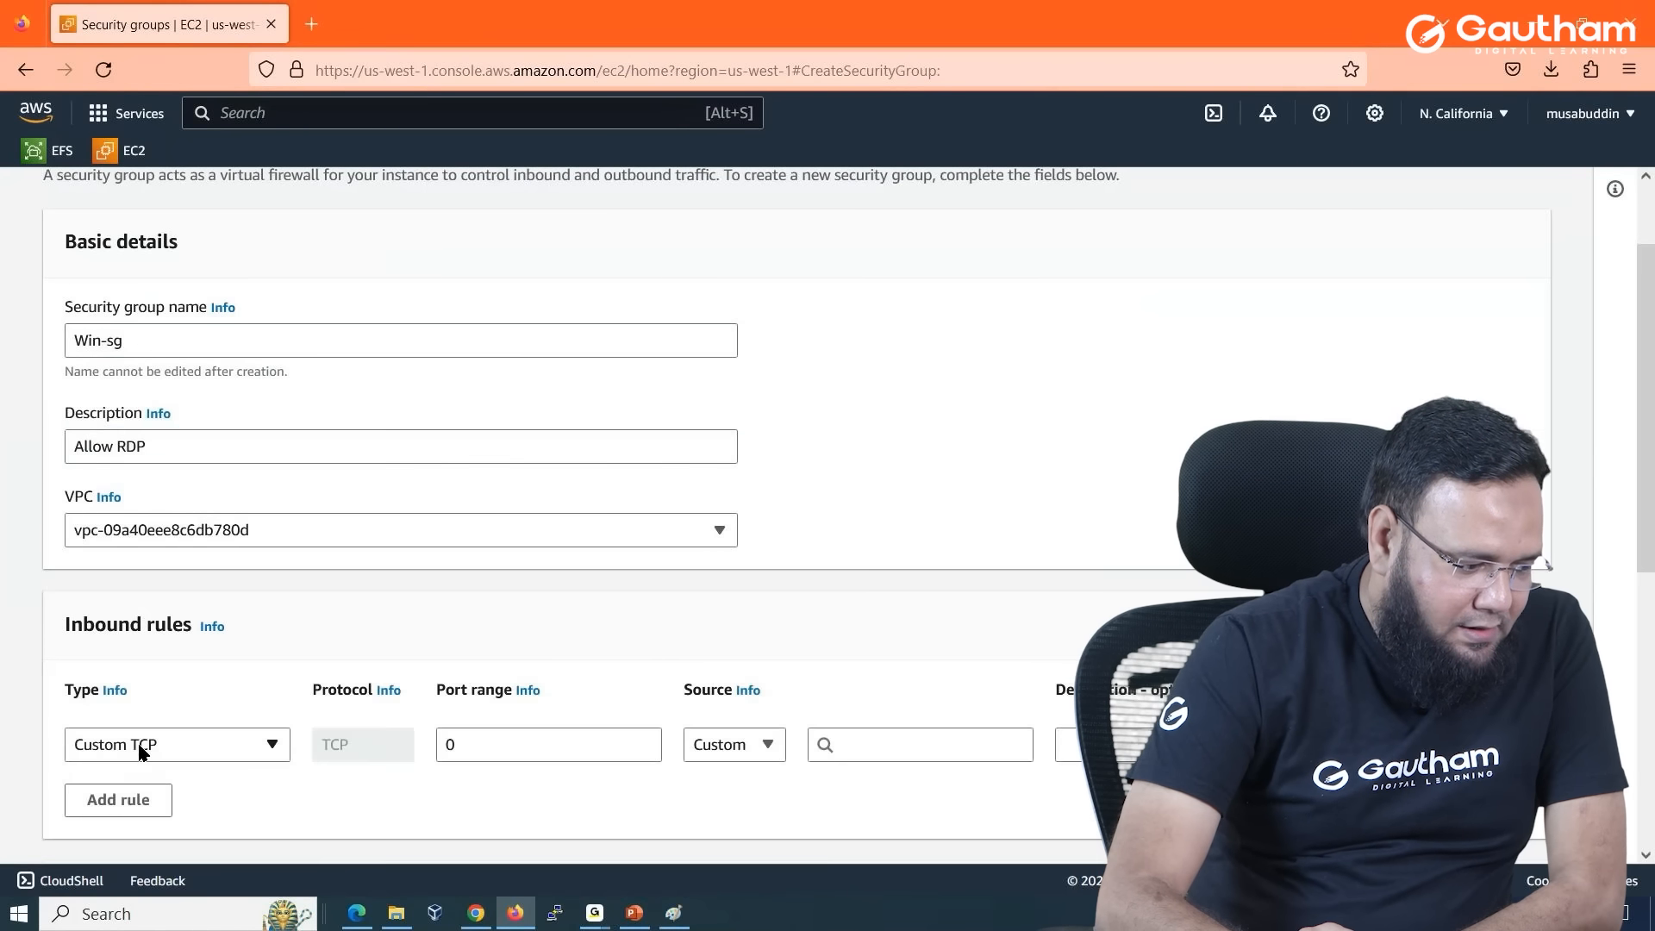
{"action": "scroll", "coordinate": [155, 706], "scroll_direction": "down", "scroll_amount": 3}
{"action": "left_click", "coordinate": [230, 515]}
{"action": "scroll", "coordinate": [164, 353], "scroll_direction": "down", "scroll_amount": 5}
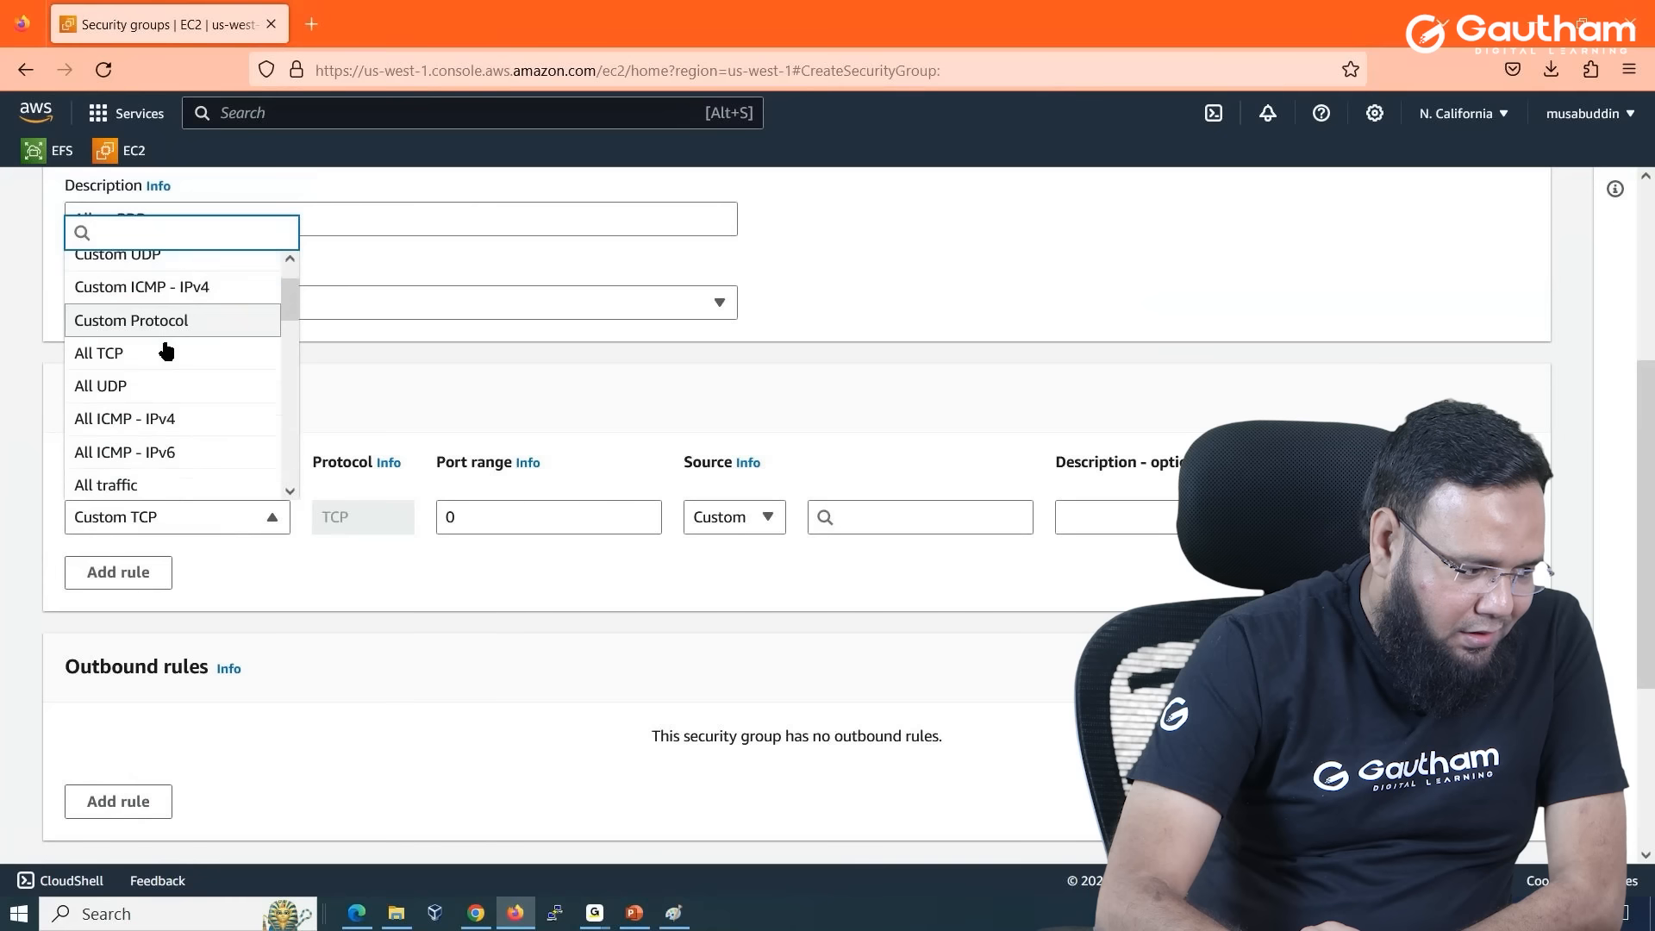
{"action": "scroll", "coordinate": [164, 385], "scroll_direction": "down", "scroll_amount": 8}
{"action": "scroll", "coordinate": [140, 417], "scroll_direction": "up", "scroll_amount": 6}
{"action": "scroll", "coordinate": [136, 407], "scroll_direction": "up", "scroll_amount": 5}
{"action": "scroll", "coordinate": [129, 393], "scroll_direction": "down", "scroll_amount": 5}
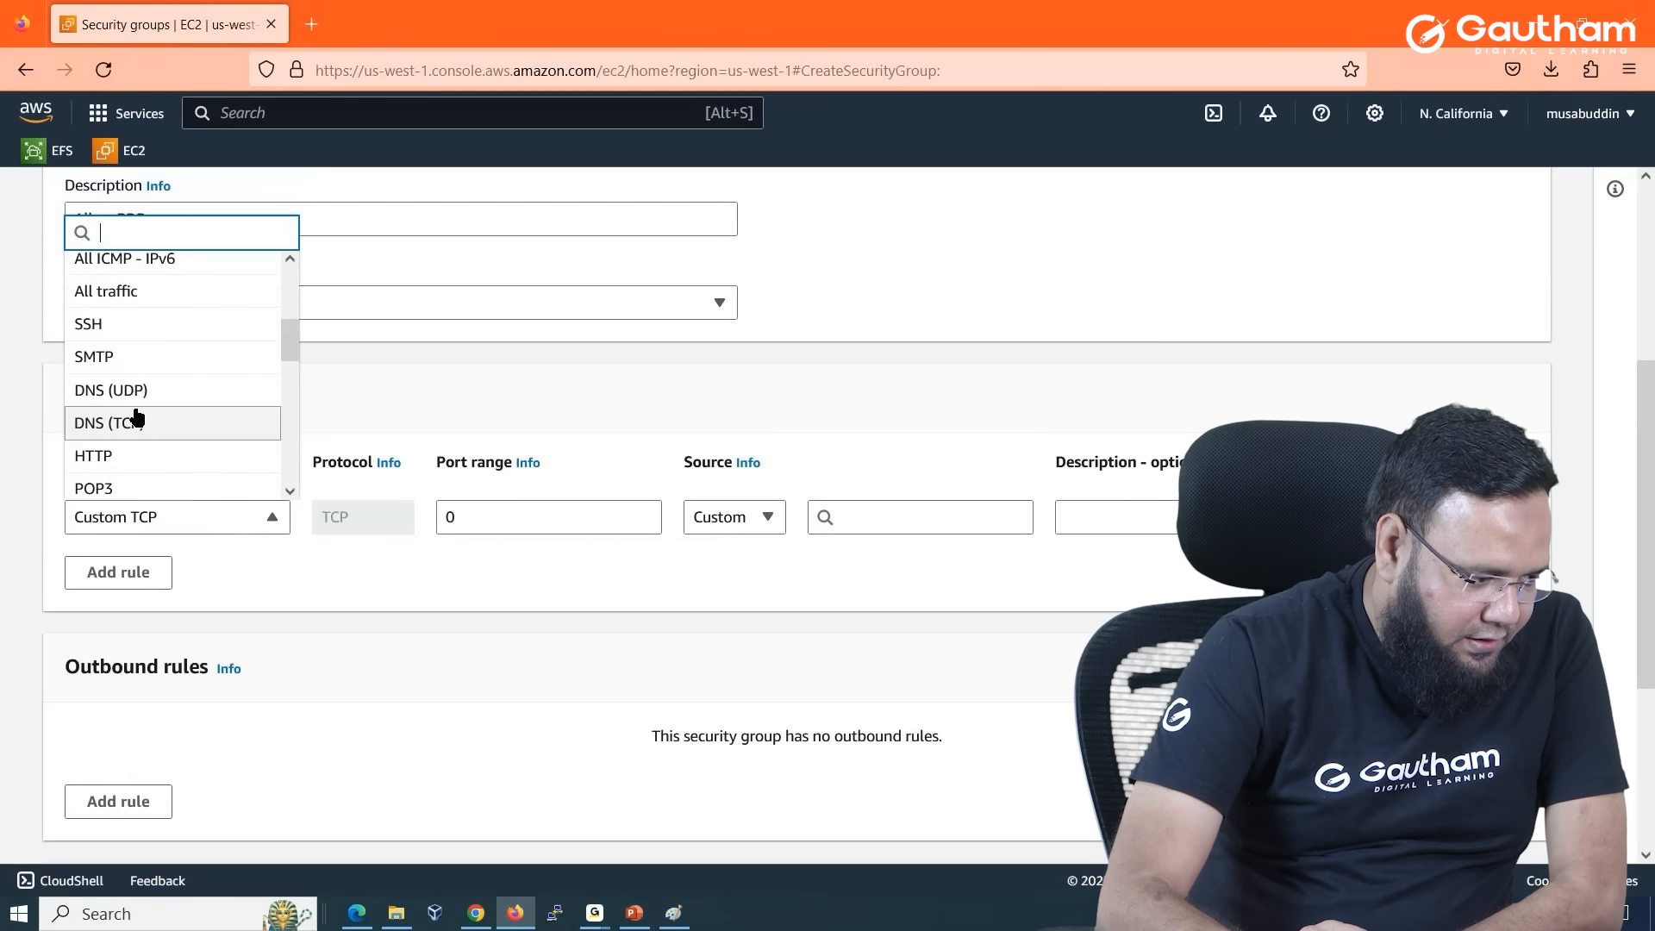
{"action": "scroll", "coordinate": [103, 372], "scroll_direction": "down", "scroll_amount": 5}
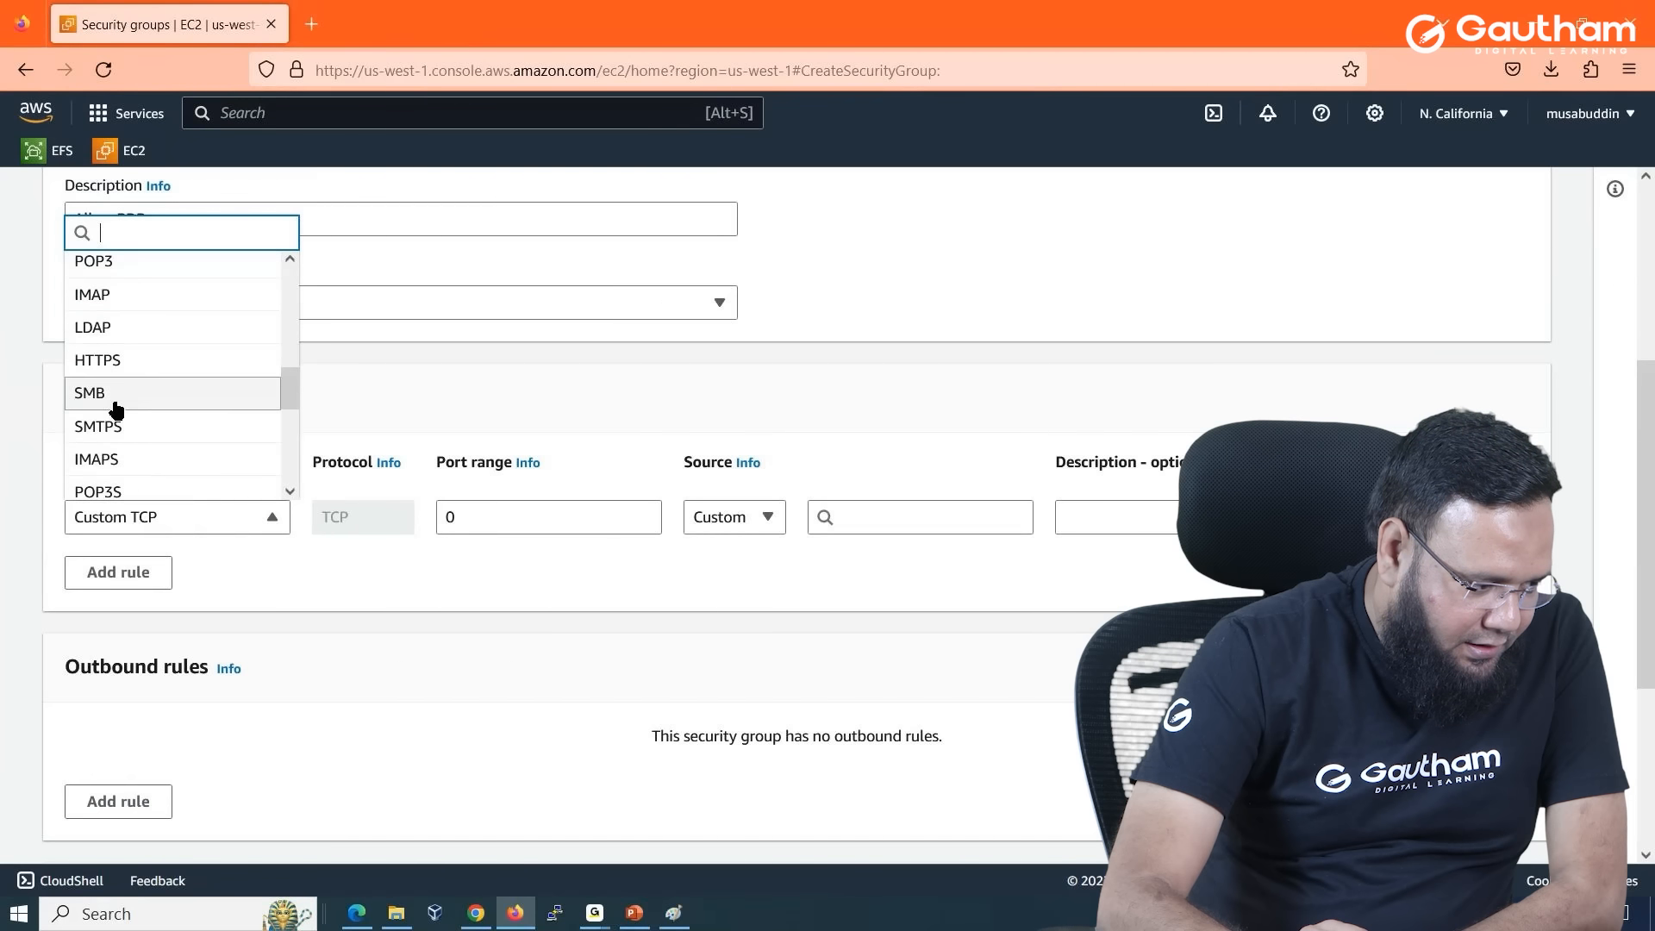
{"action": "left_click", "coordinate": [84, 281]}
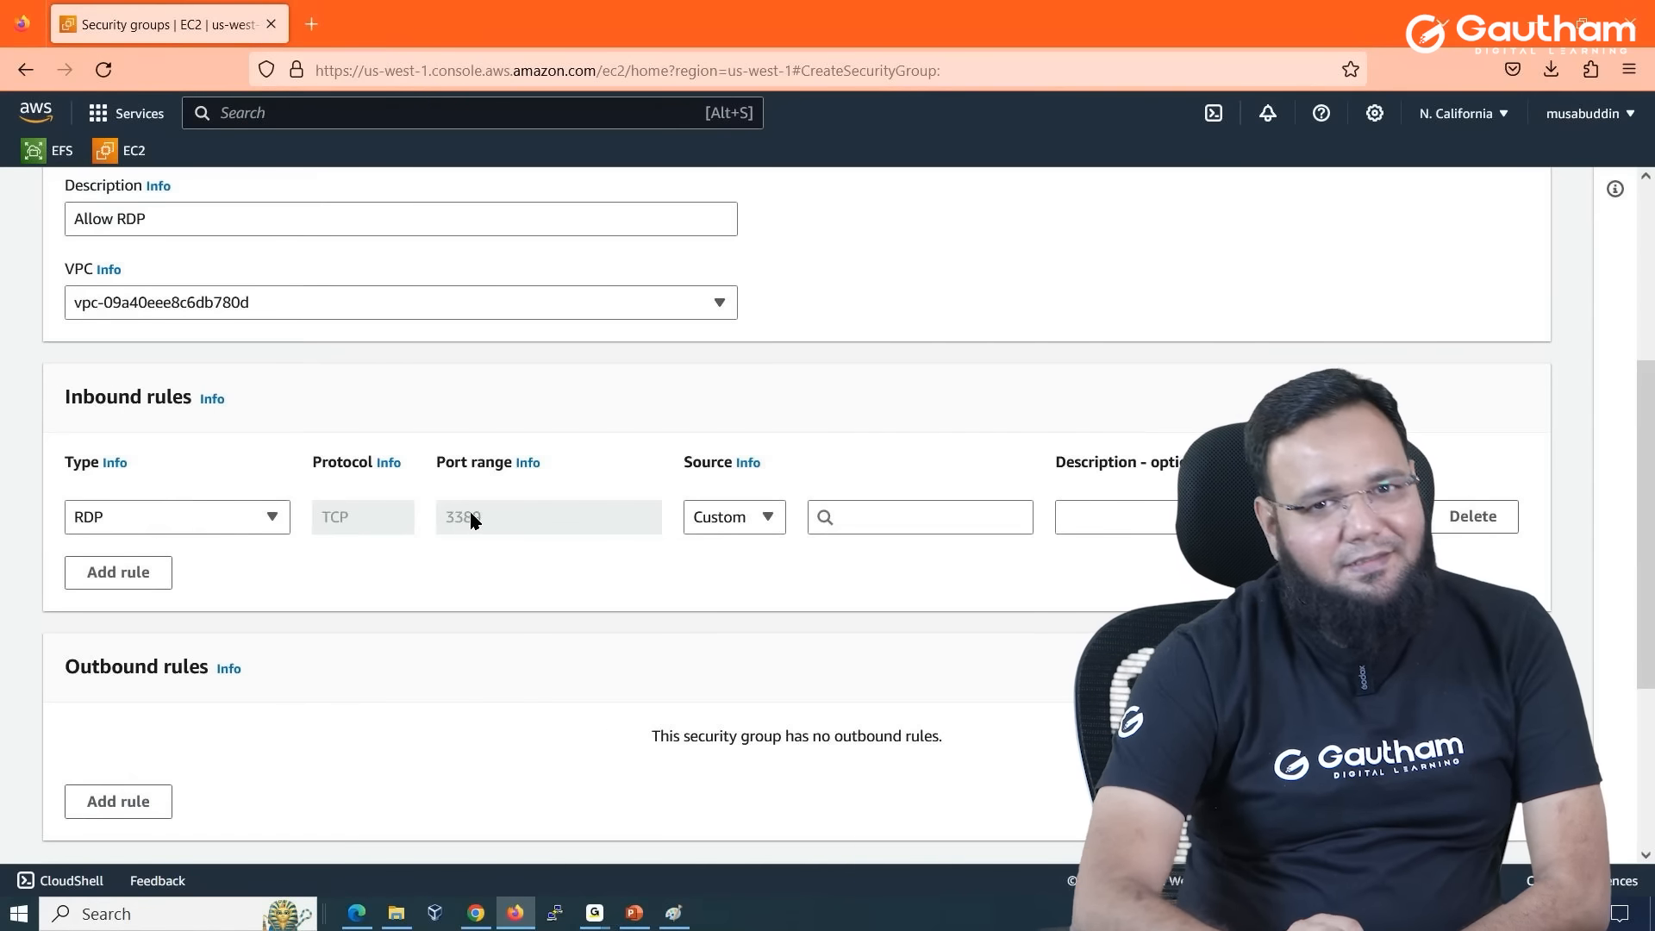
{"action": "left_click", "coordinate": [769, 518]}
{"action": "left_click", "coordinate": [749, 581]}
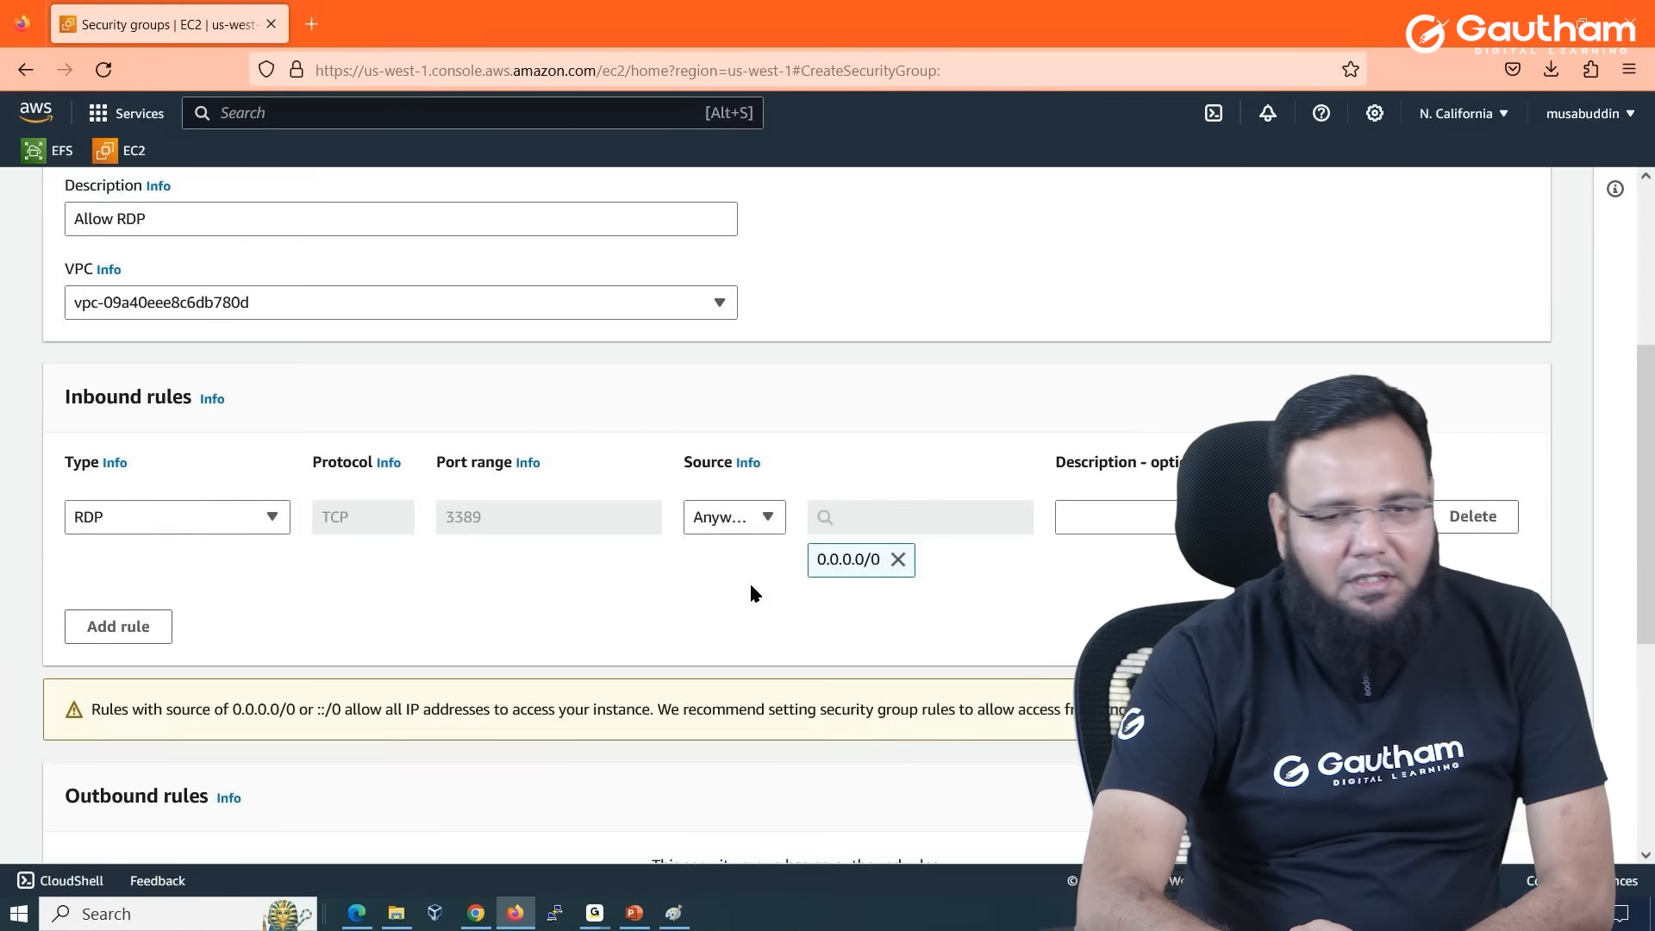
Add a tag to the security group with key Name and value WIN-SG.
{"action": "scroll", "coordinate": [788, 571], "scroll_direction": "down", "scroll_amount": 5}
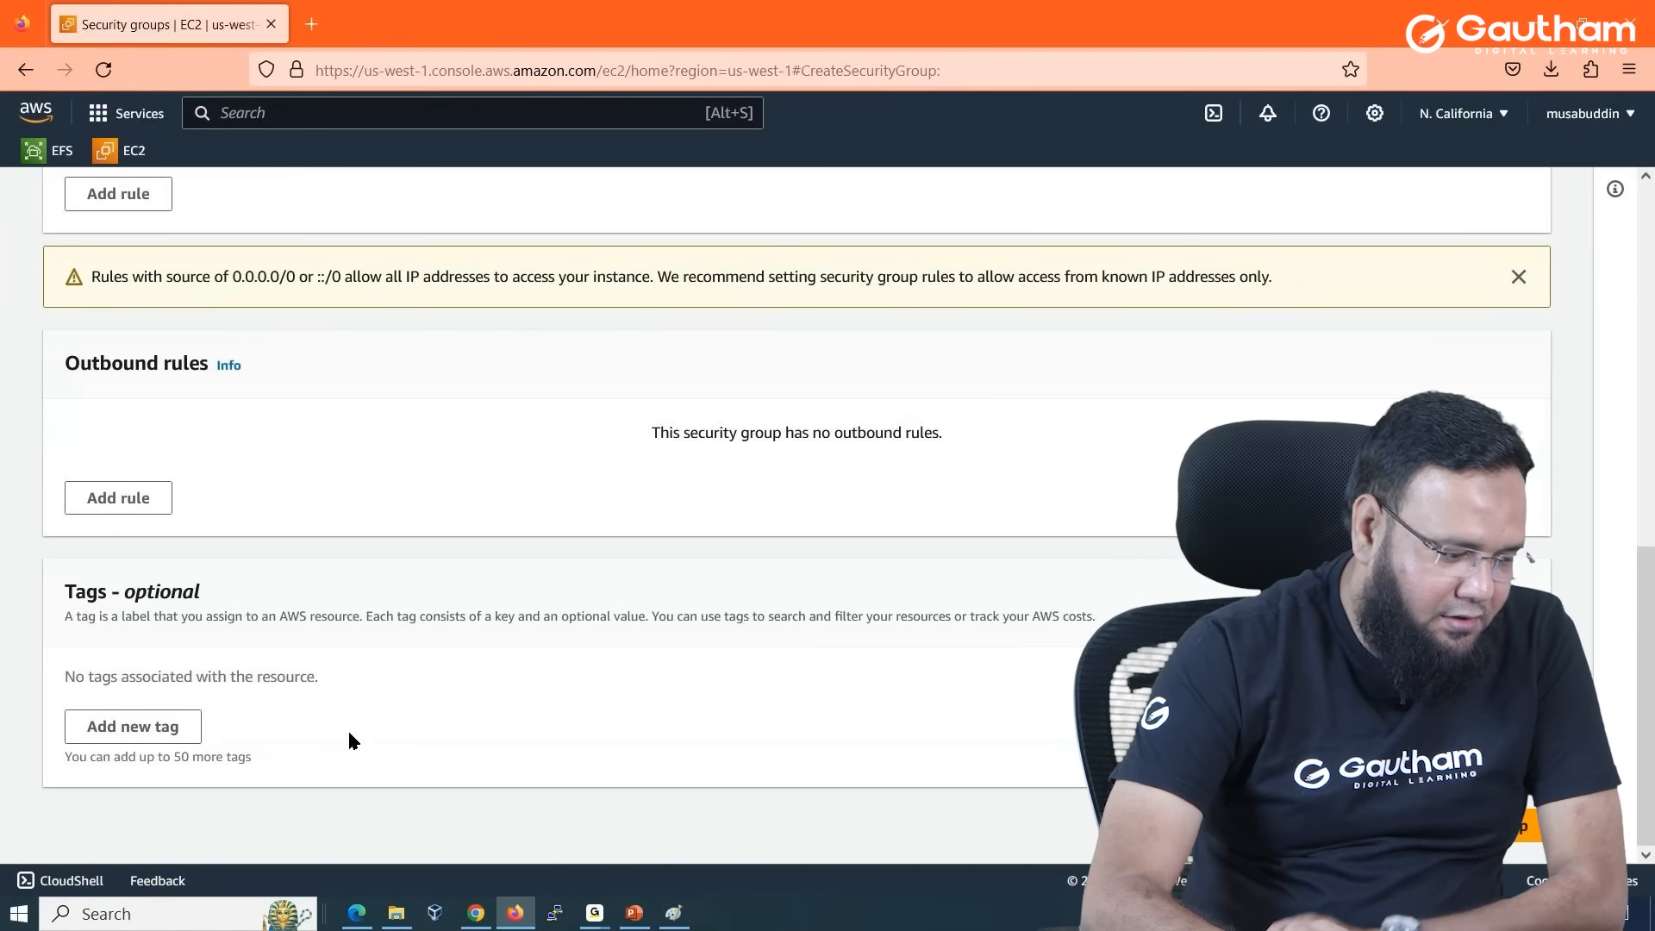
{"action": "left_click", "coordinate": [134, 726]}
{"action": "type", "text": "Name"}
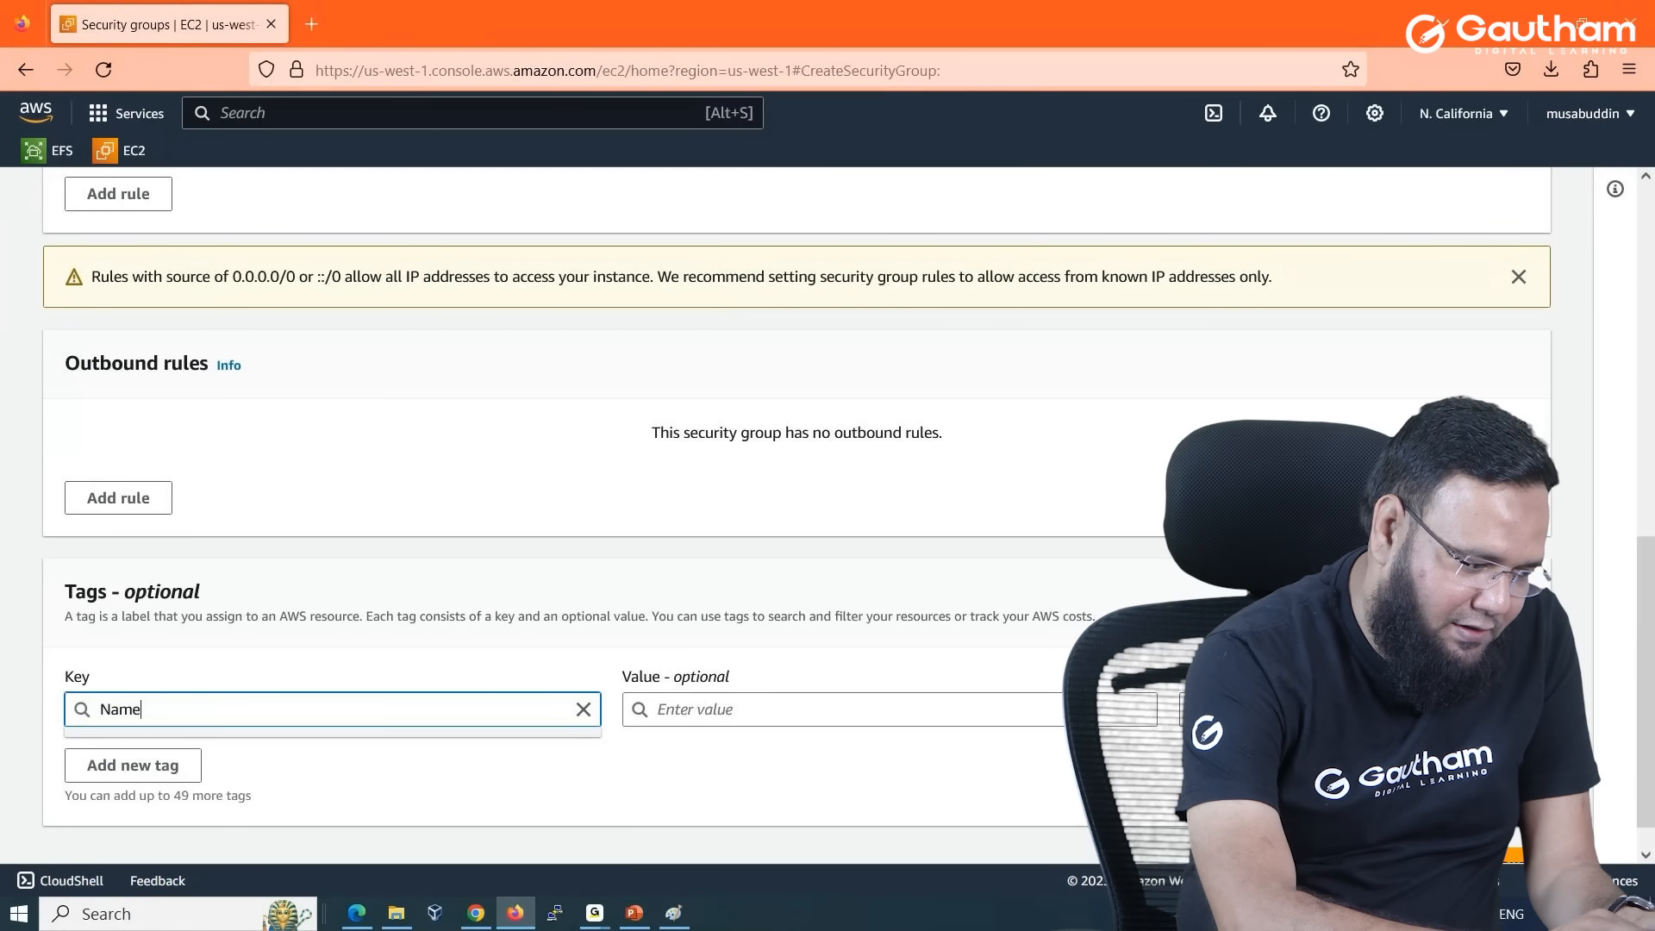
{"action": "key", "text": "Tab"}
{"action": "key", "text": "Tab"}
{"action": "type", "text": "WIN-SG"}
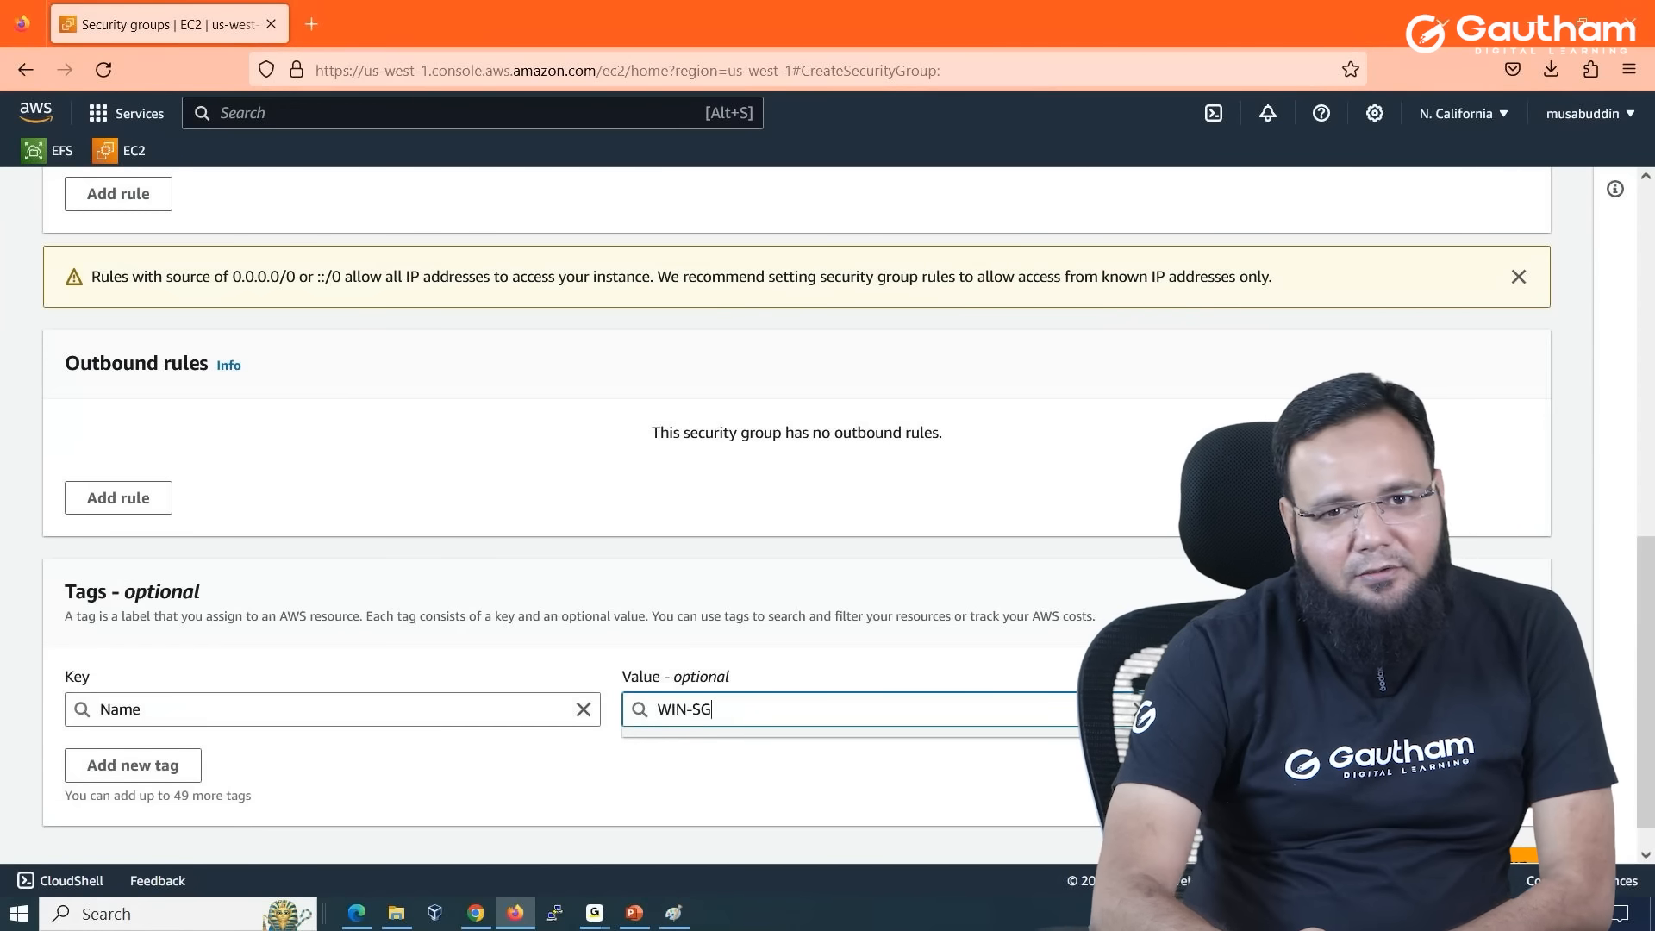
Add a second inbound rule of type Custom TCP for port 8080 from anywhere (0.0.0.0/0), and delete it again.
{"action": "scroll", "coordinate": [120, 576], "scroll_direction": "up", "scroll_amount": 5}
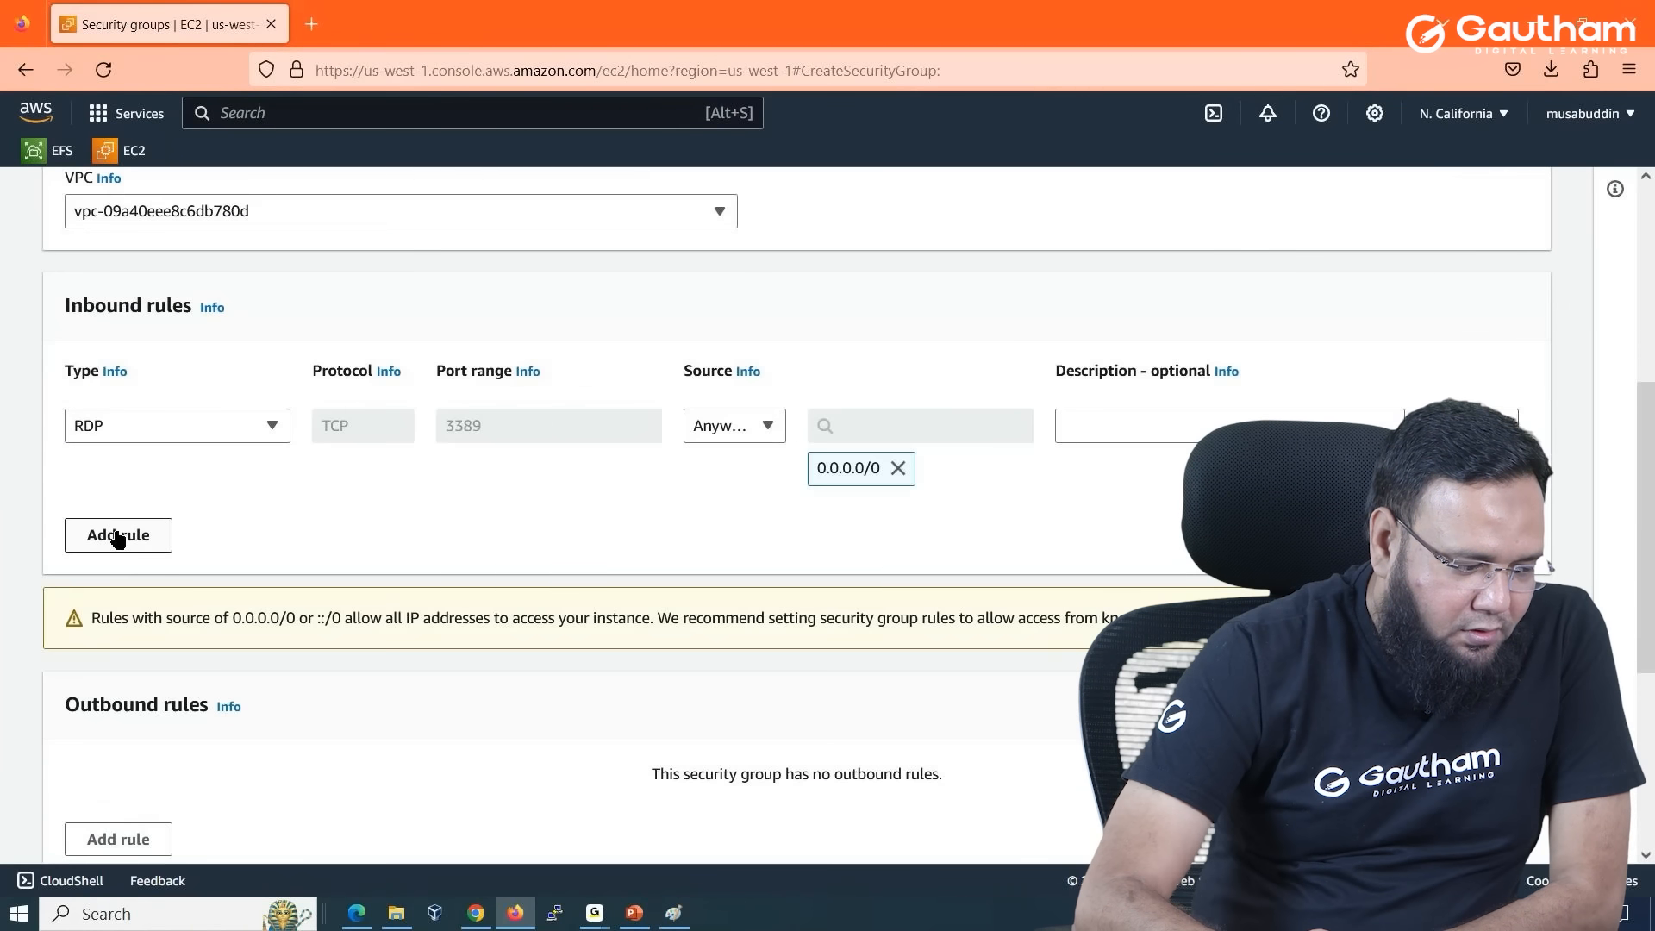
{"action": "left_click", "coordinate": [120, 538]}
{"action": "double_click", "coordinate": [465, 542]}
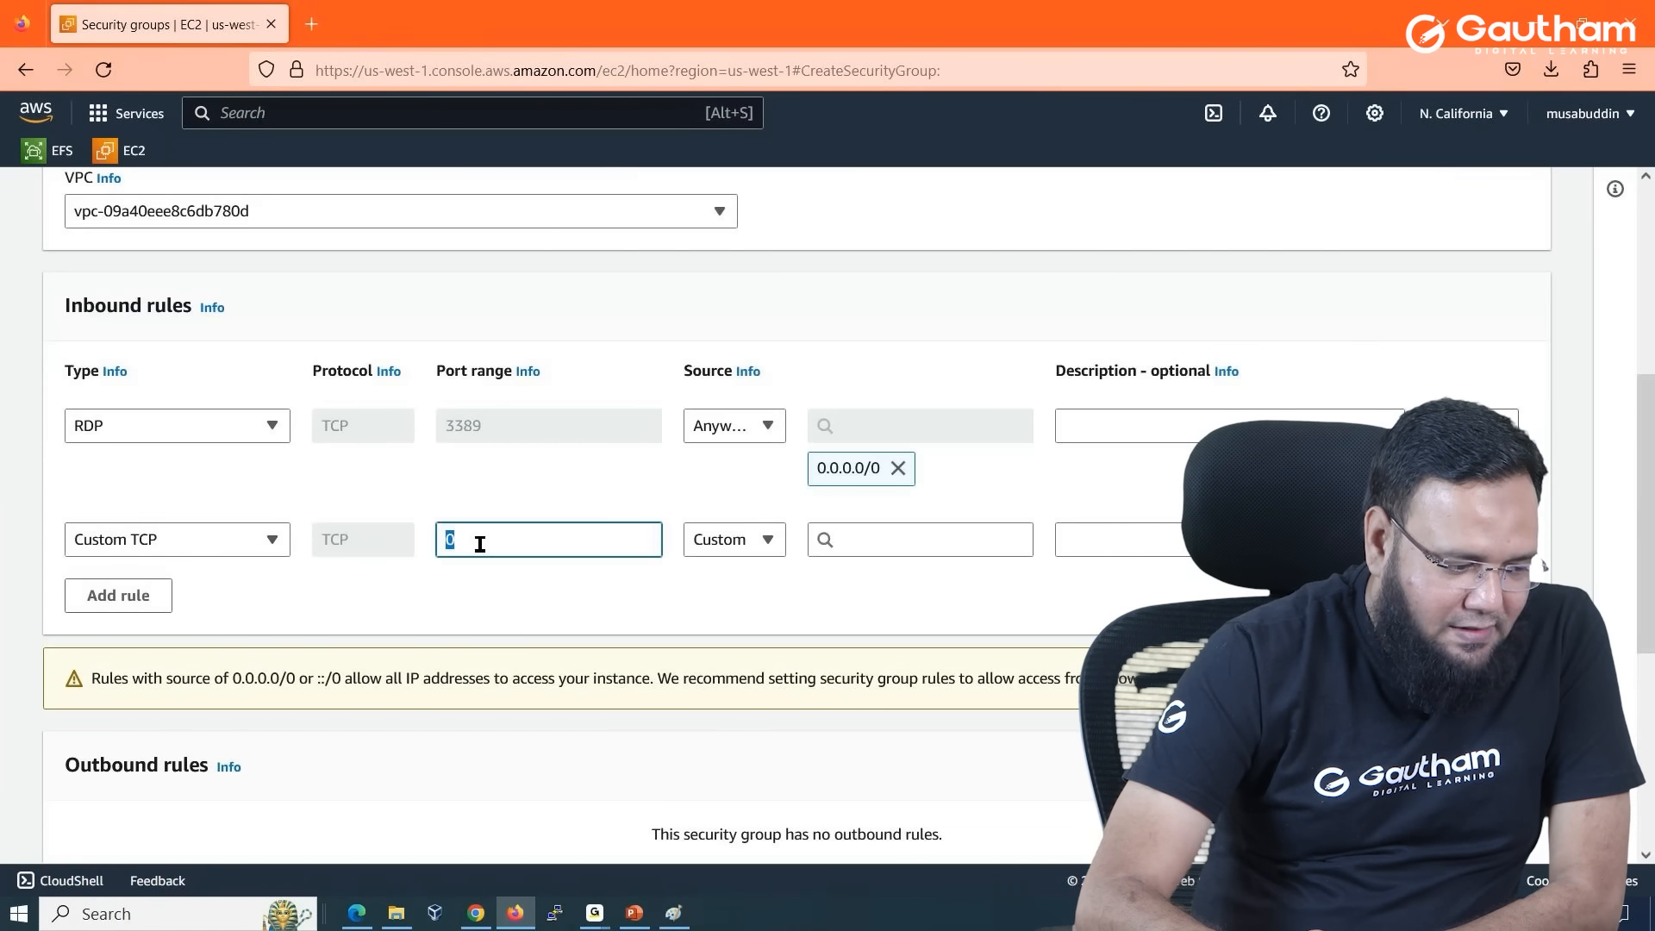
{"action": "type", "text": "8080"}
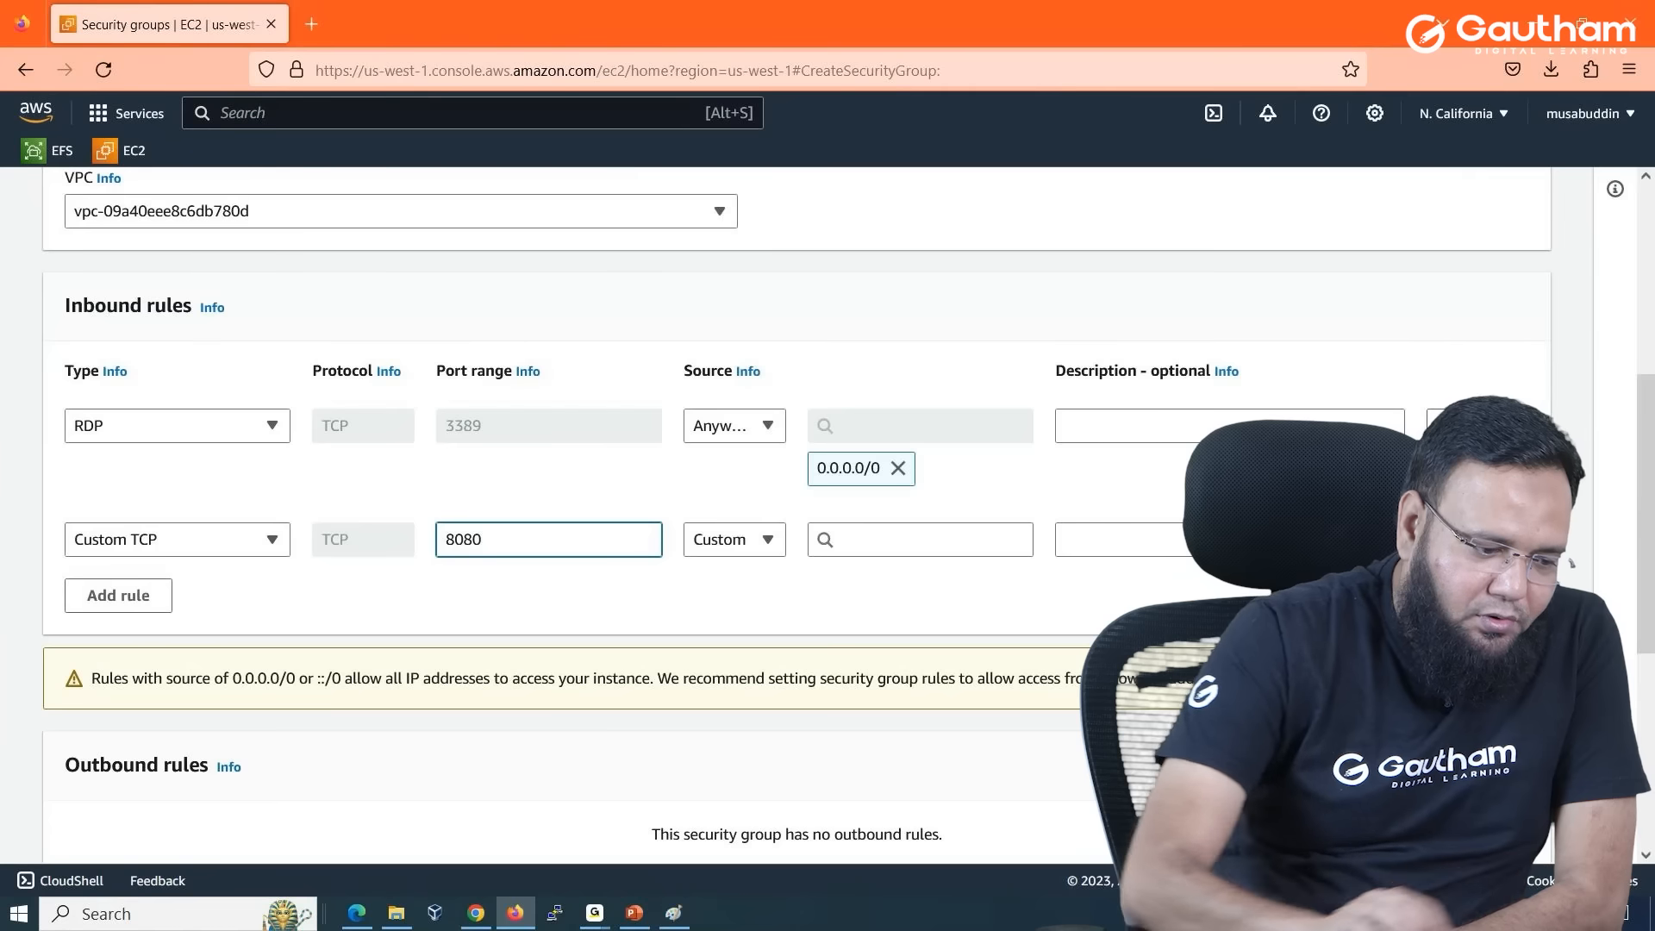
{"action": "left_click", "coordinate": [916, 537]}
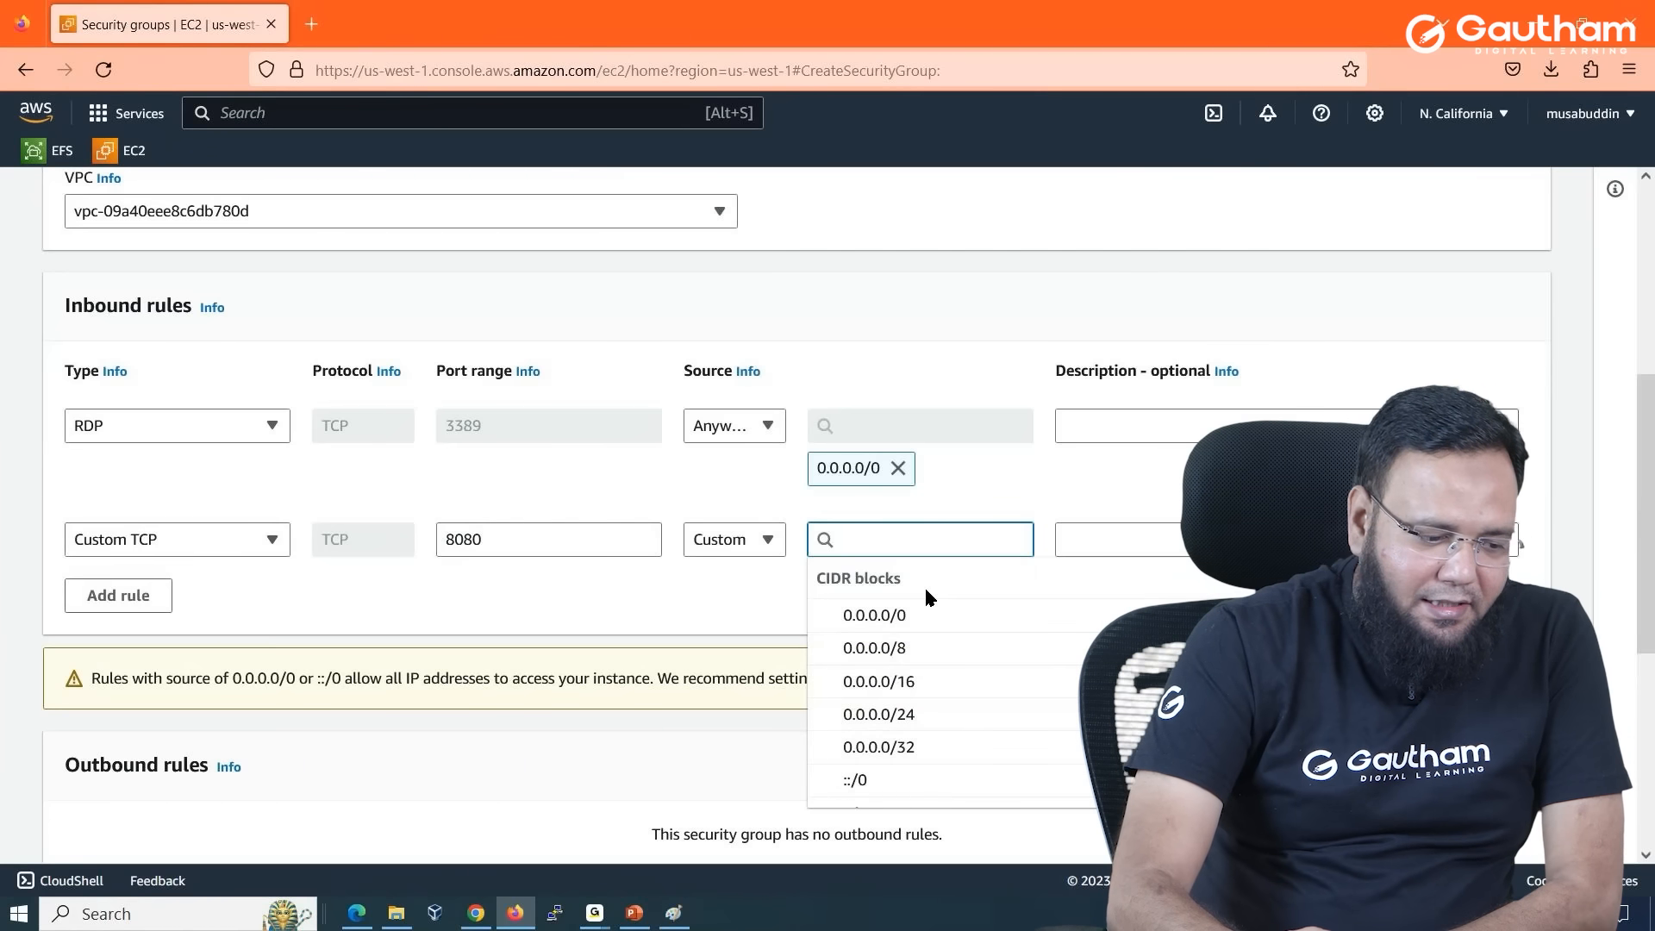
{"action": "left_click", "coordinate": [758, 541]}
{"action": "left_click", "coordinate": [770, 607]}
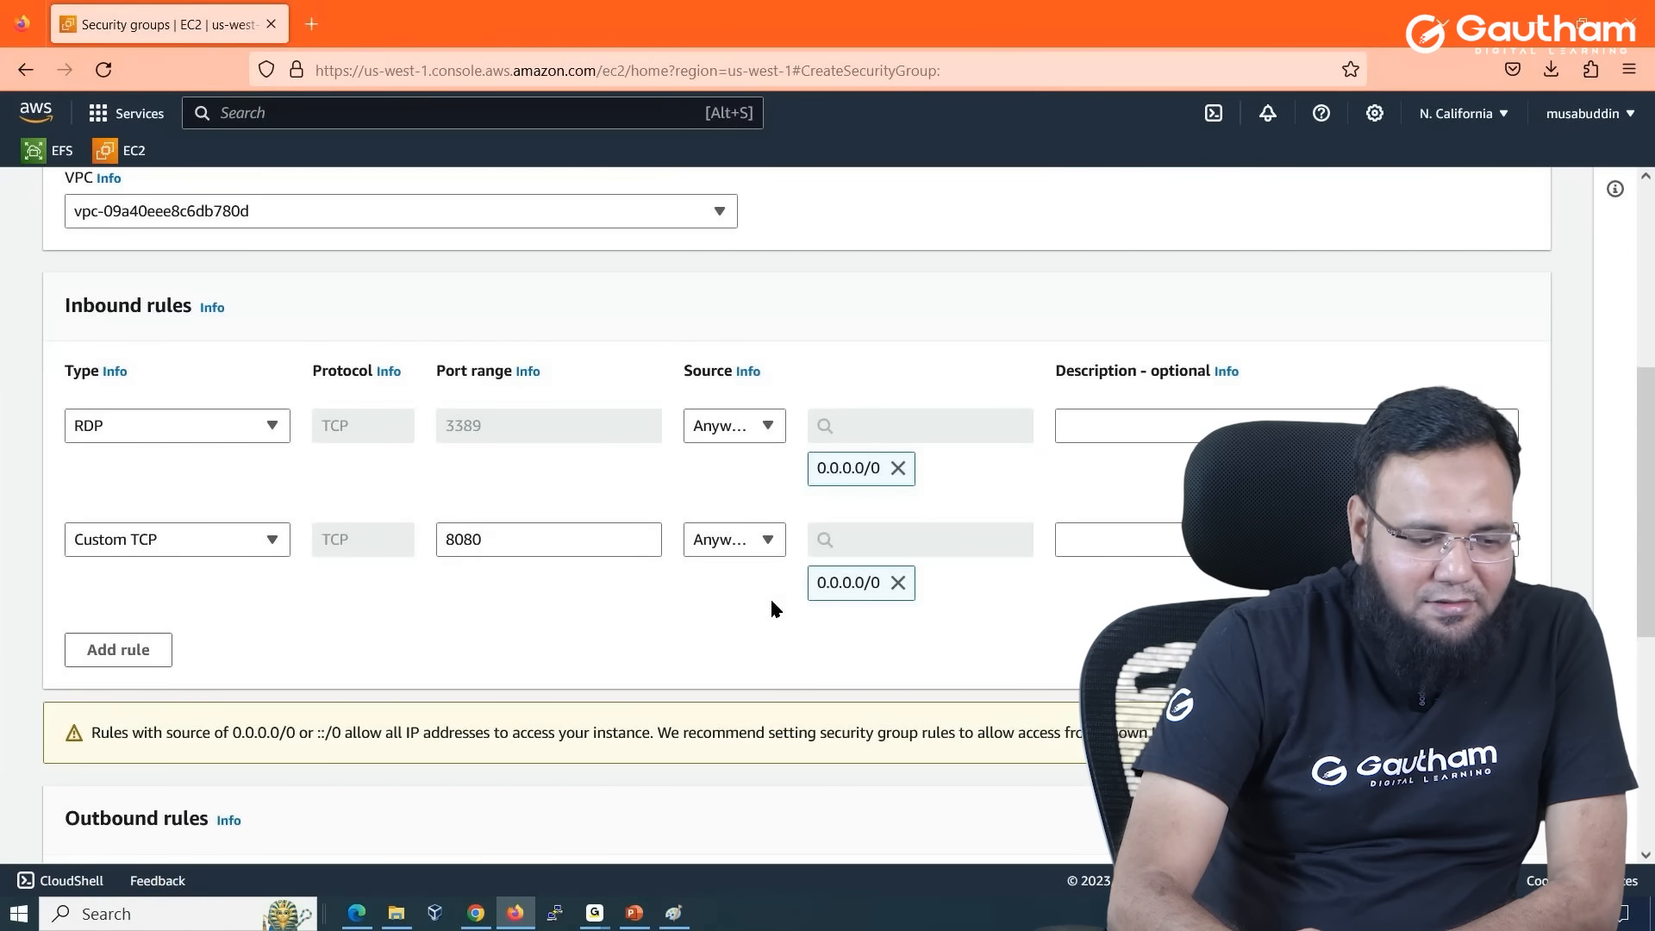
{"action": "left_click", "coordinate": [1478, 539]}
Create the Win-sg security group and return to the list of security groups.
{"action": "scroll", "coordinate": [1507, 852], "scroll_direction": "down", "scroll_amount": 5}
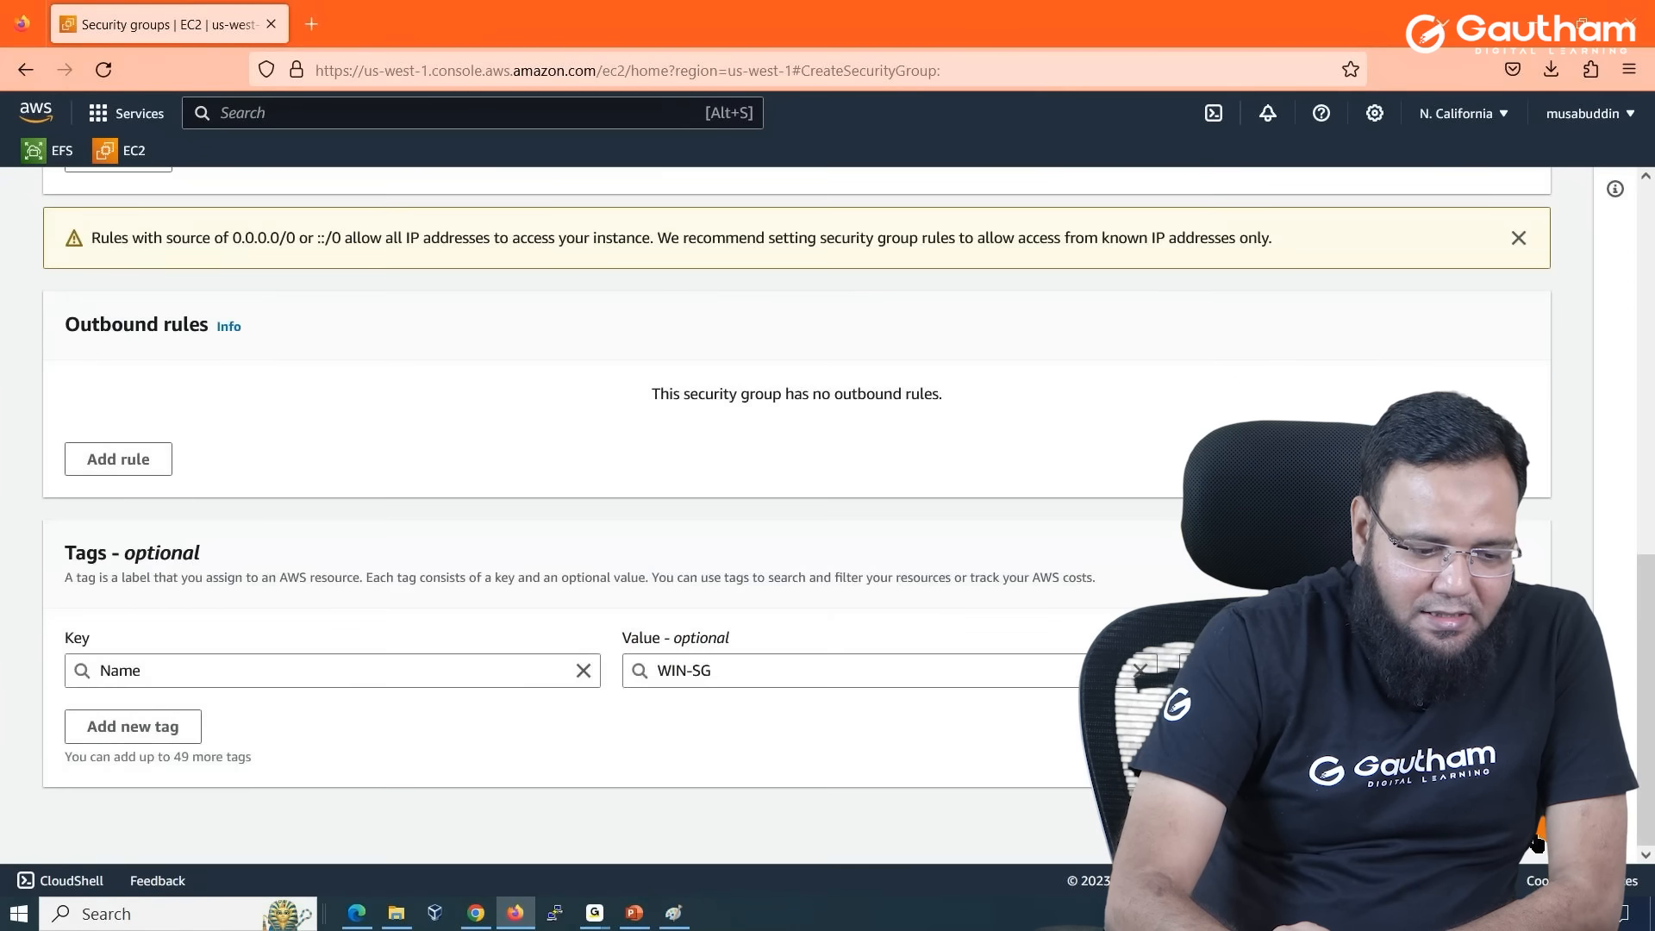
{"action": "left_click", "coordinate": [1507, 852]}
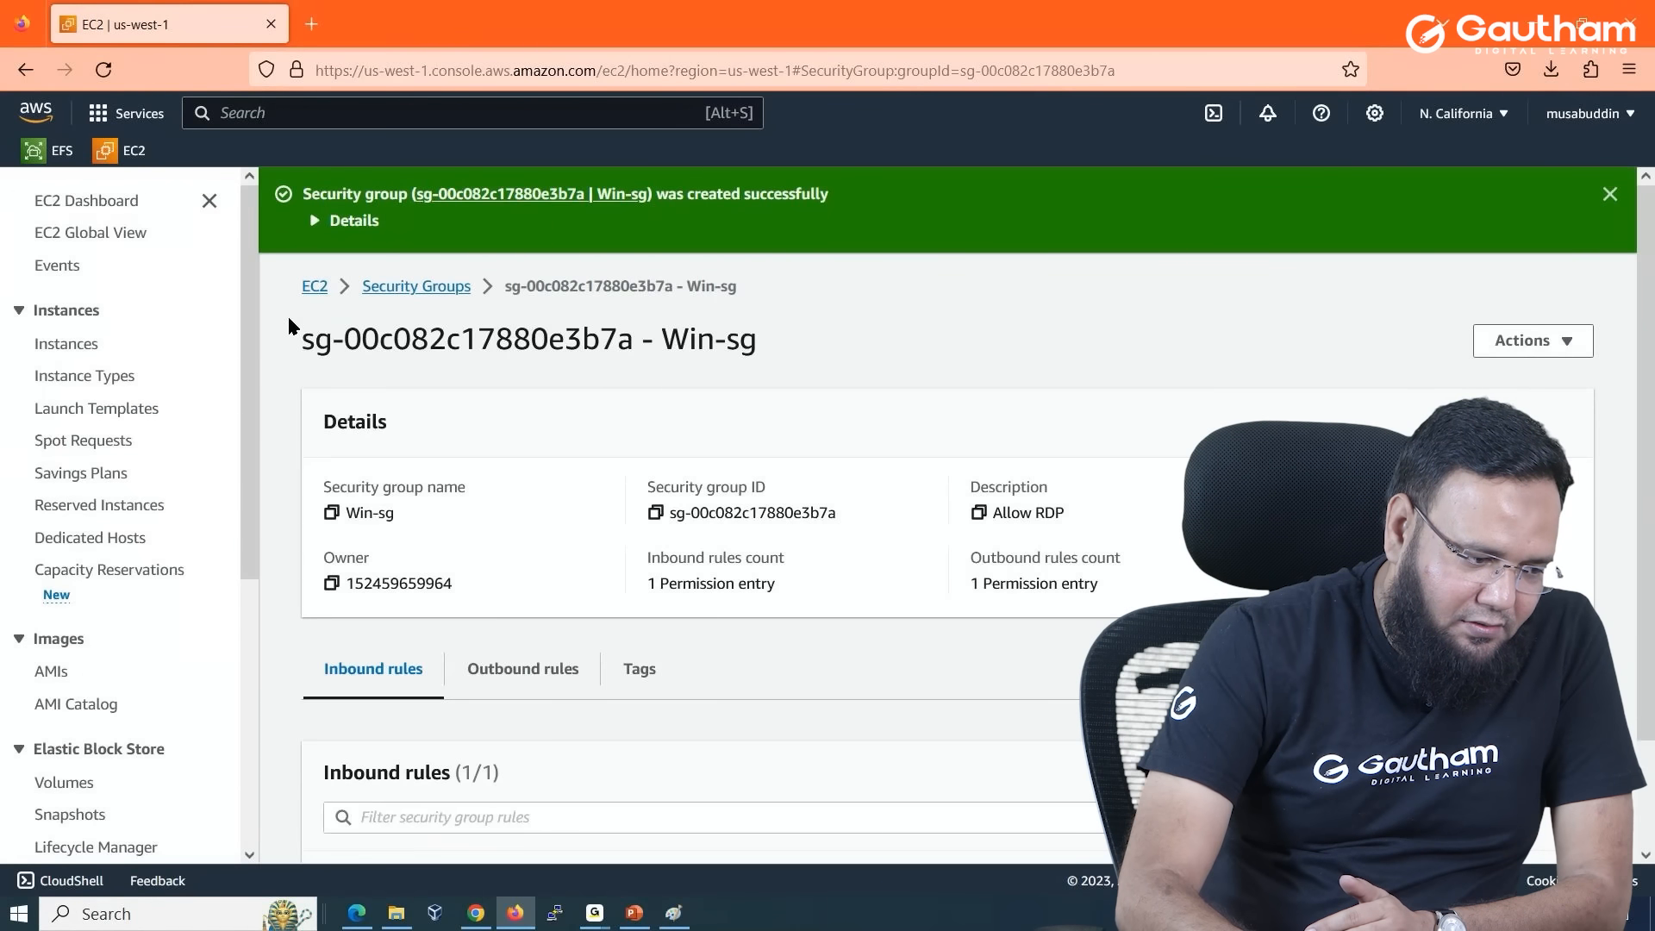
{"action": "left_click", "coordinate": [431, 285]}
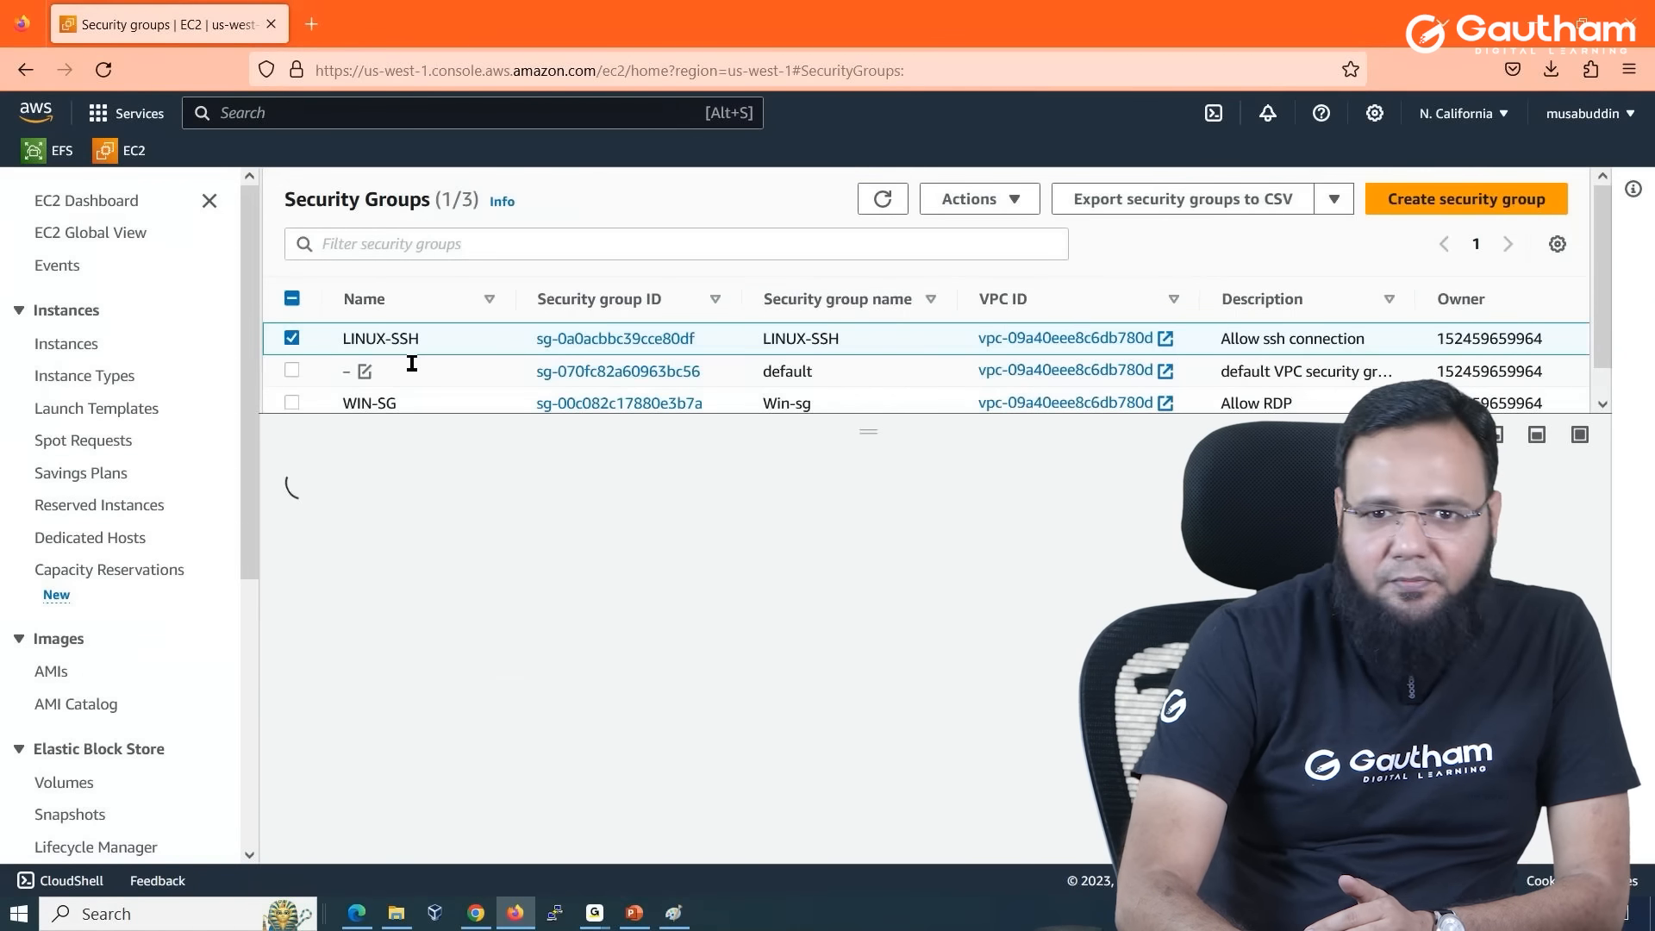
Start launching a new EC2 instance and assign the existing security group LINUX-SSH as its firewall in the network settings.
{"action": "left_click", "coordinate": [78, 354]}
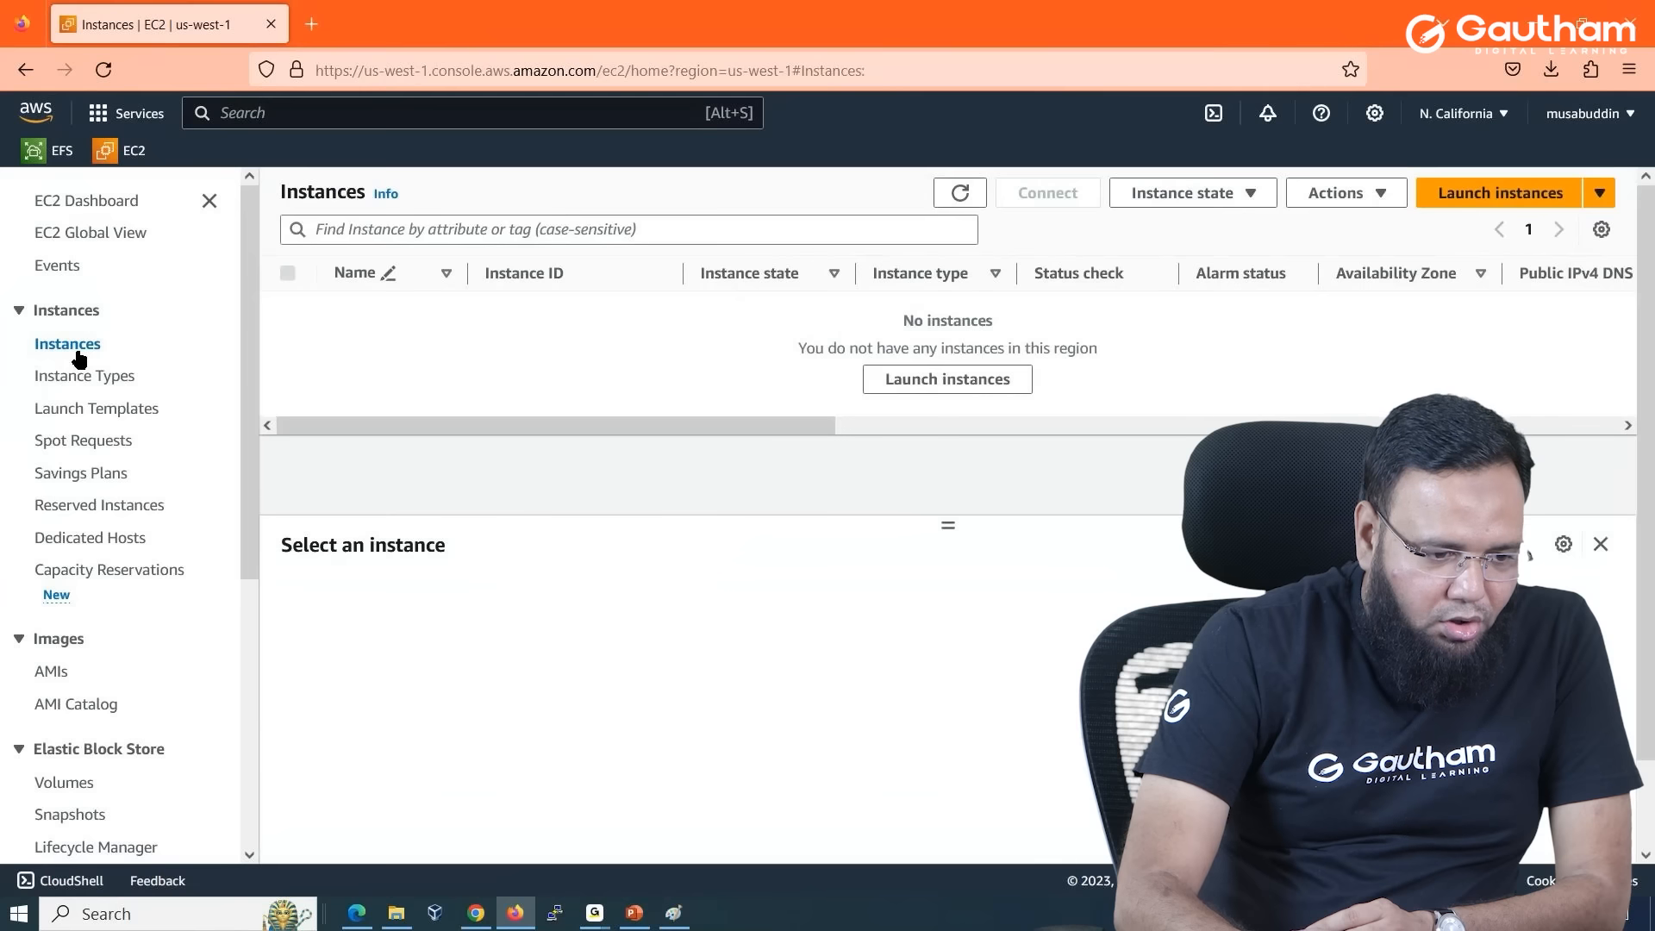
{"action": "left_click", "coordinate": [1514, 204]}
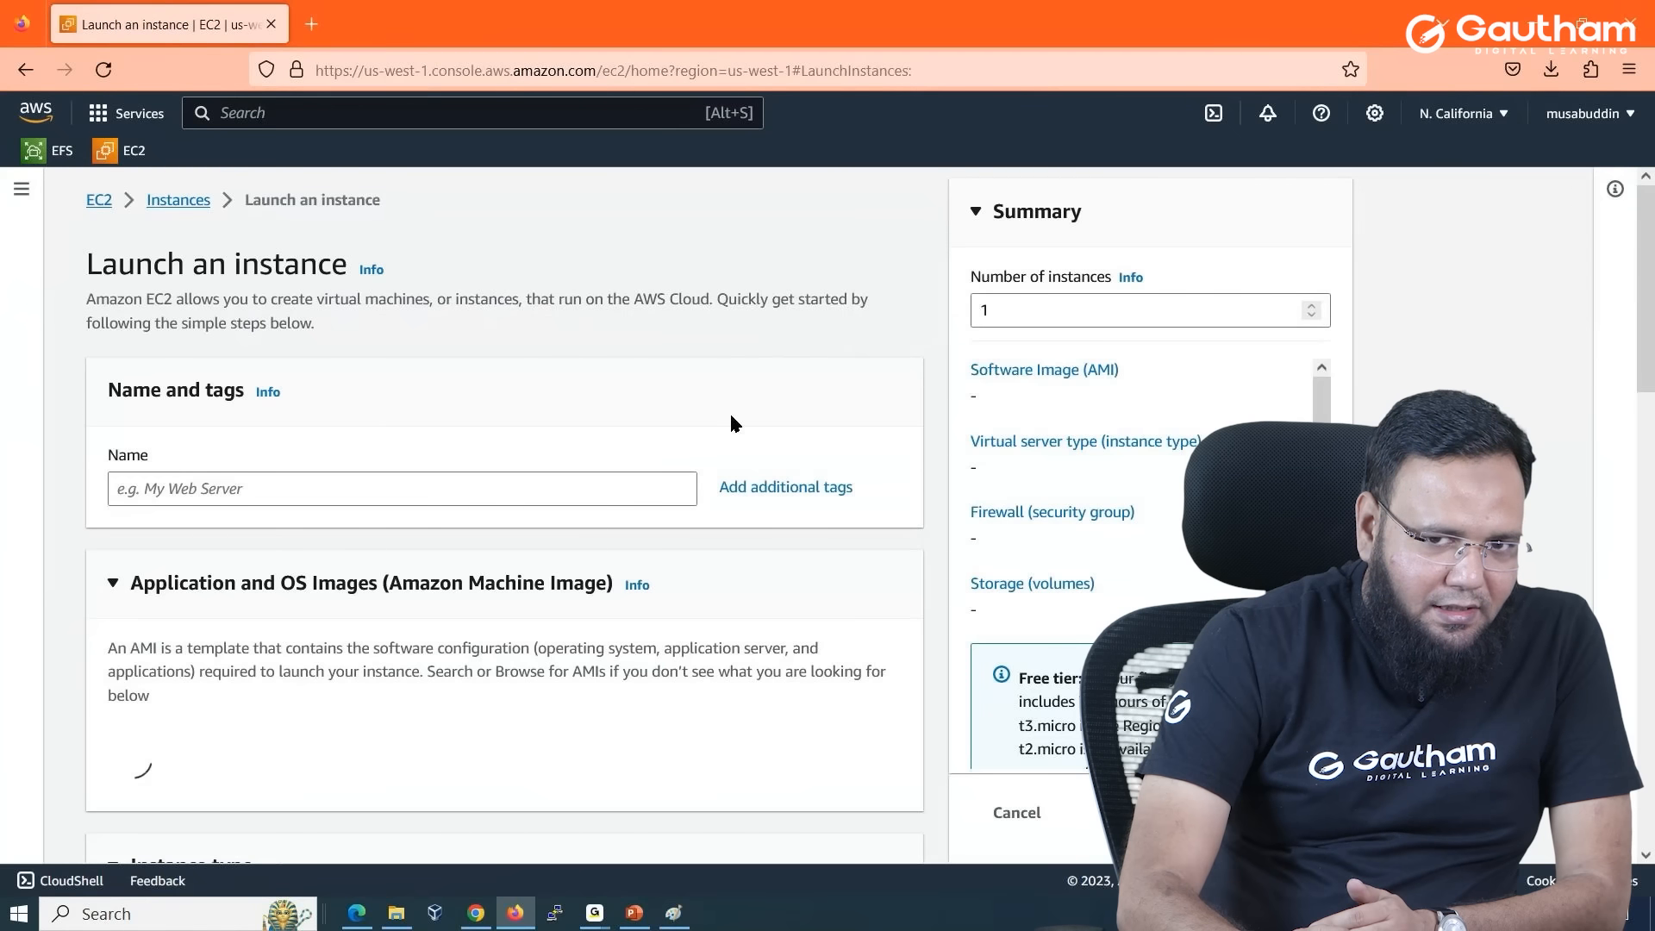
{"action": "scroll", "coordinate": [730, 413], "scroll_direction": "down", "scroll_amount": 1}
{"action": "scroll", "coordinate": [729, 414], "scroll_direction": "down", "scroll_amount": 1}
{"action": "scroll", "coordinate": [731, 417], "scroll_direction": "down", "scroll_amount": 4}
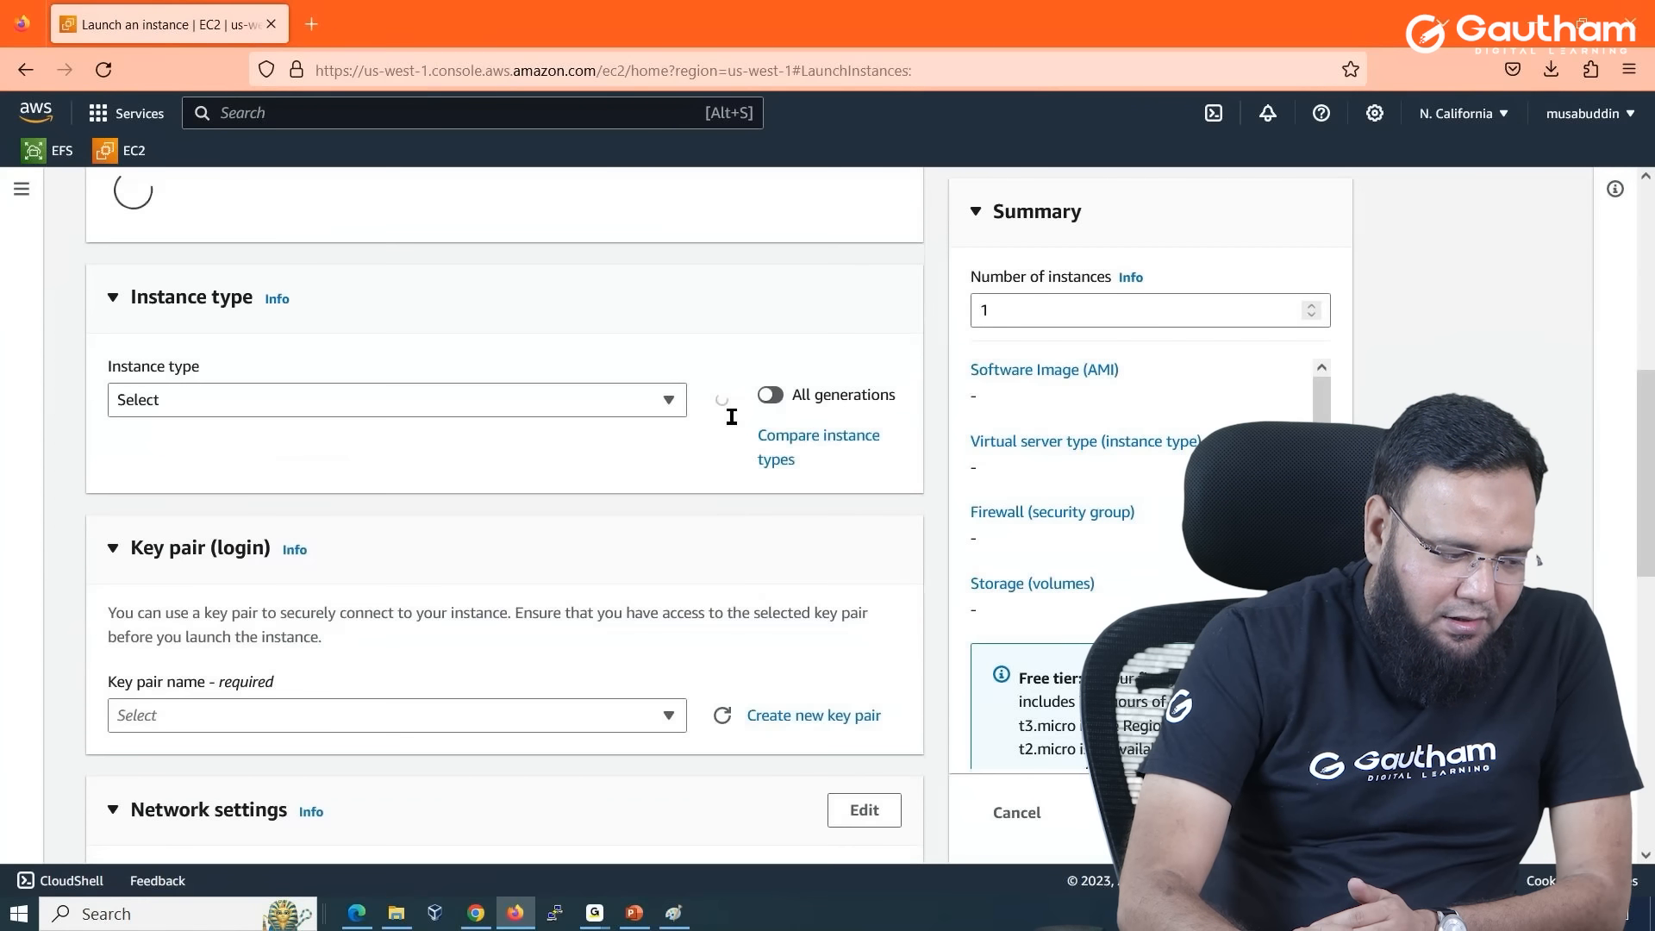
{"action": "scroll", "coordinate": [732, 416], "scroll_direction": "down", "scroll_amount": 3}
{"action": "scroll", "coordinate": [731, 416], "scroll_direction": "down", "scroll_amount": 1}
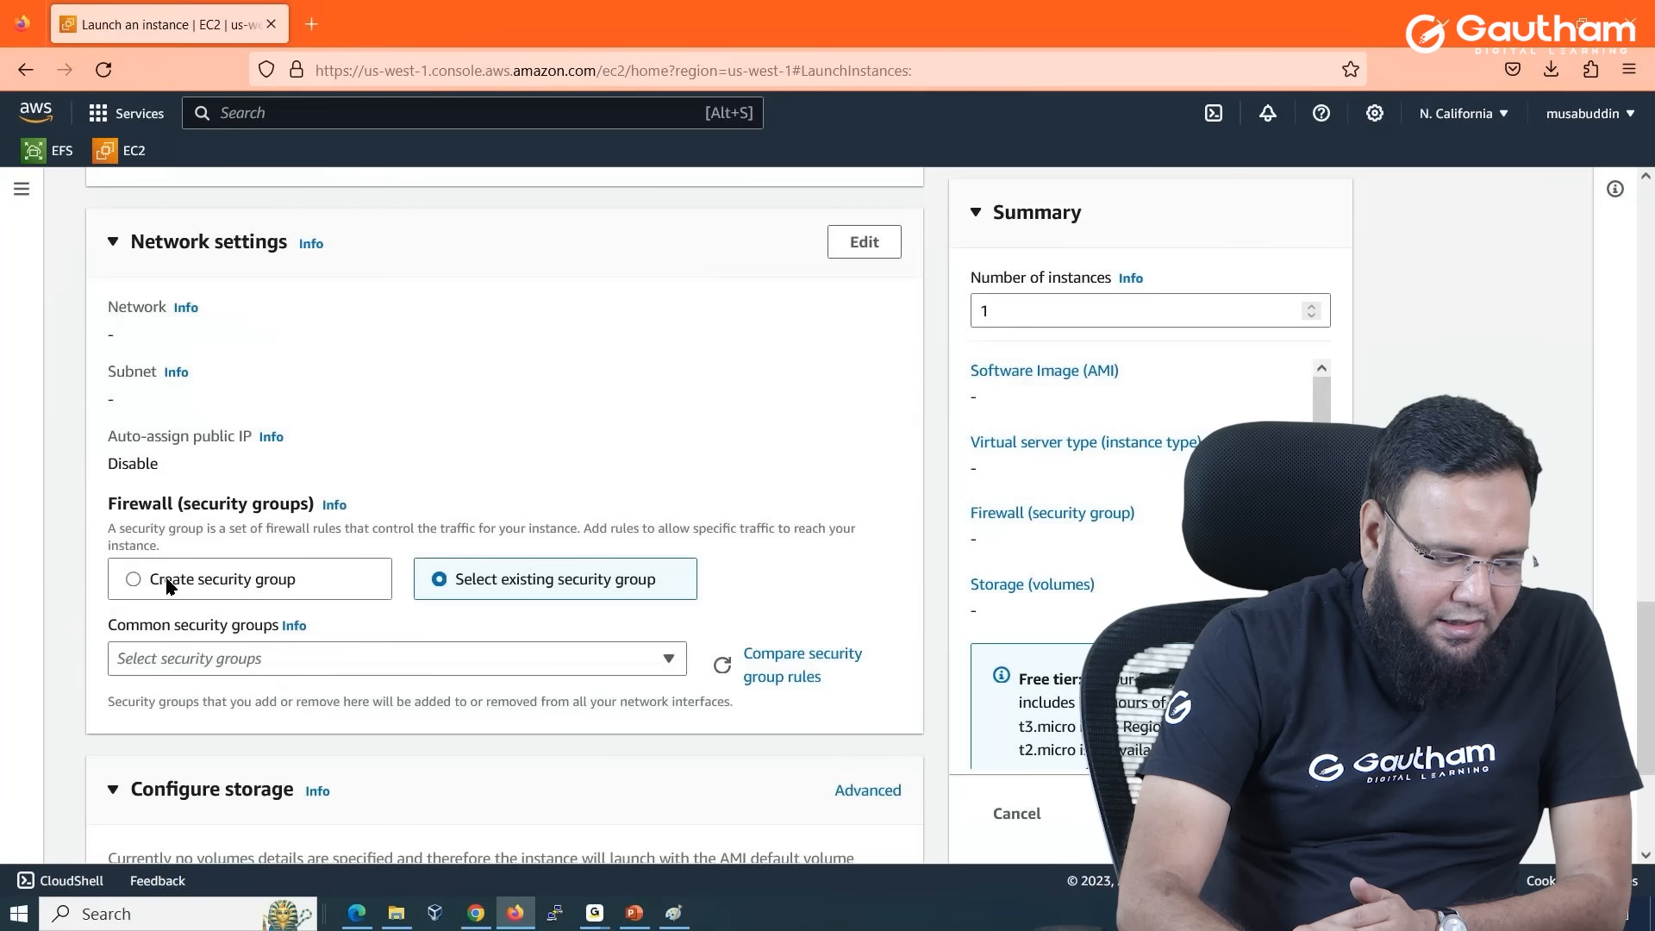
{"action": "left_click", "coordinate": [143, 585]}
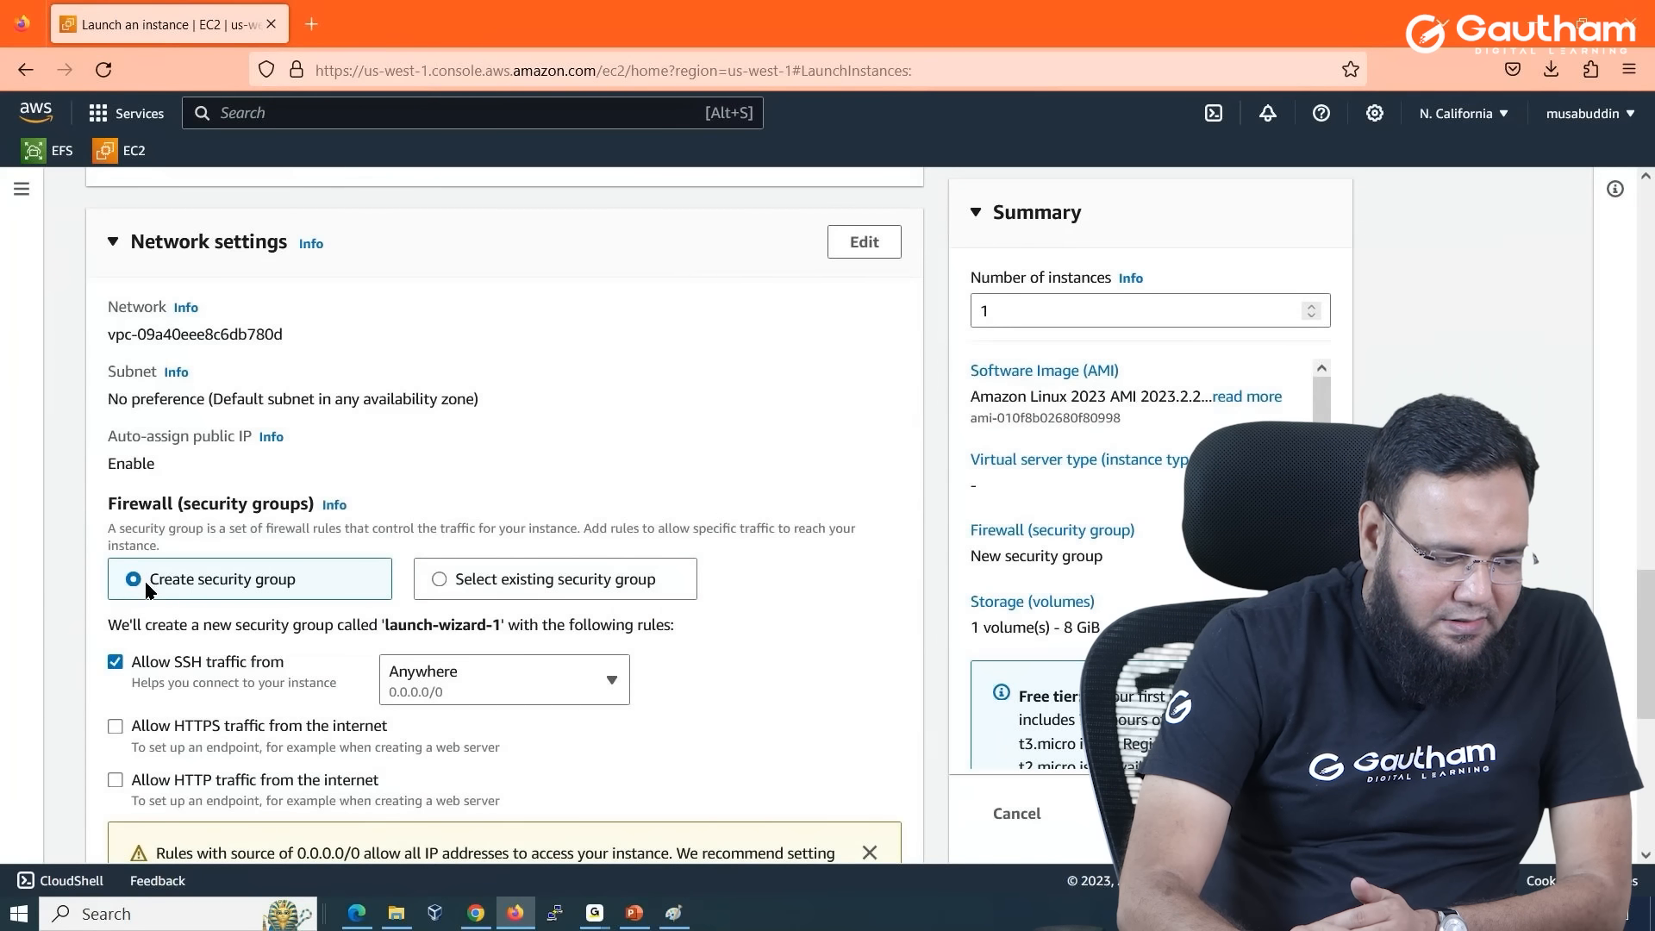
{"action": "left_click", "coordinate": [444, 582]}
{"action": "left_click", "coordinate": [421, 657]}
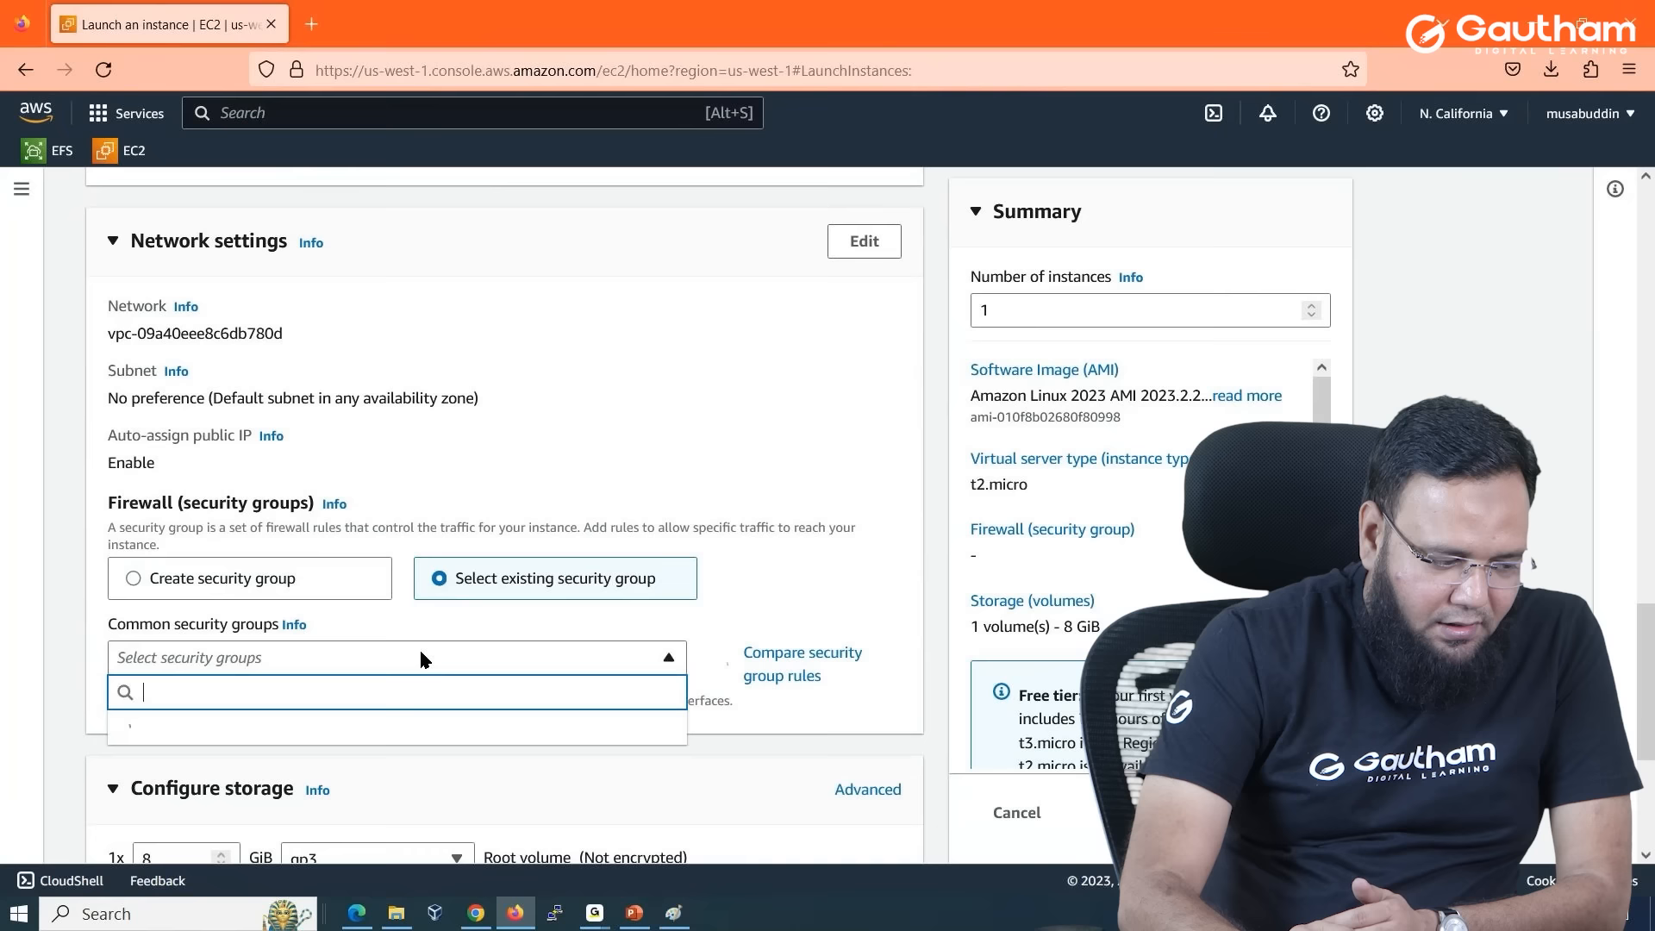
{"action": "scroll", "coordinate": [387, 672], "scroll_direction": "down", "scroll_amount": 3}
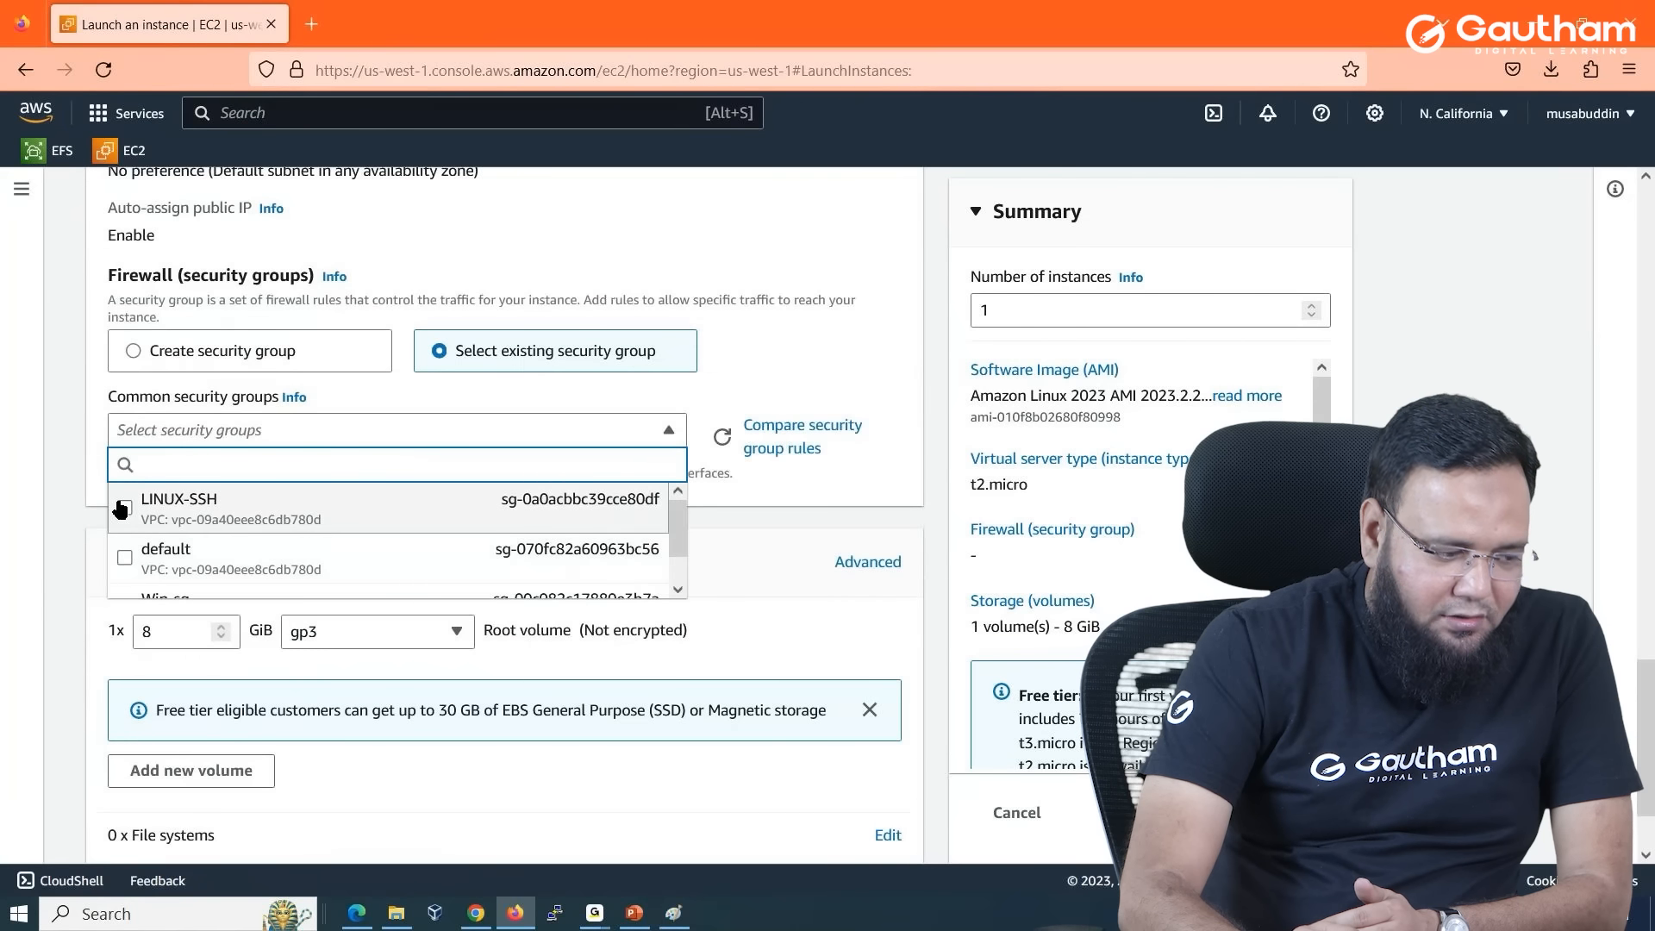
{"action": "left_click", "coordinate": [216, 516]}
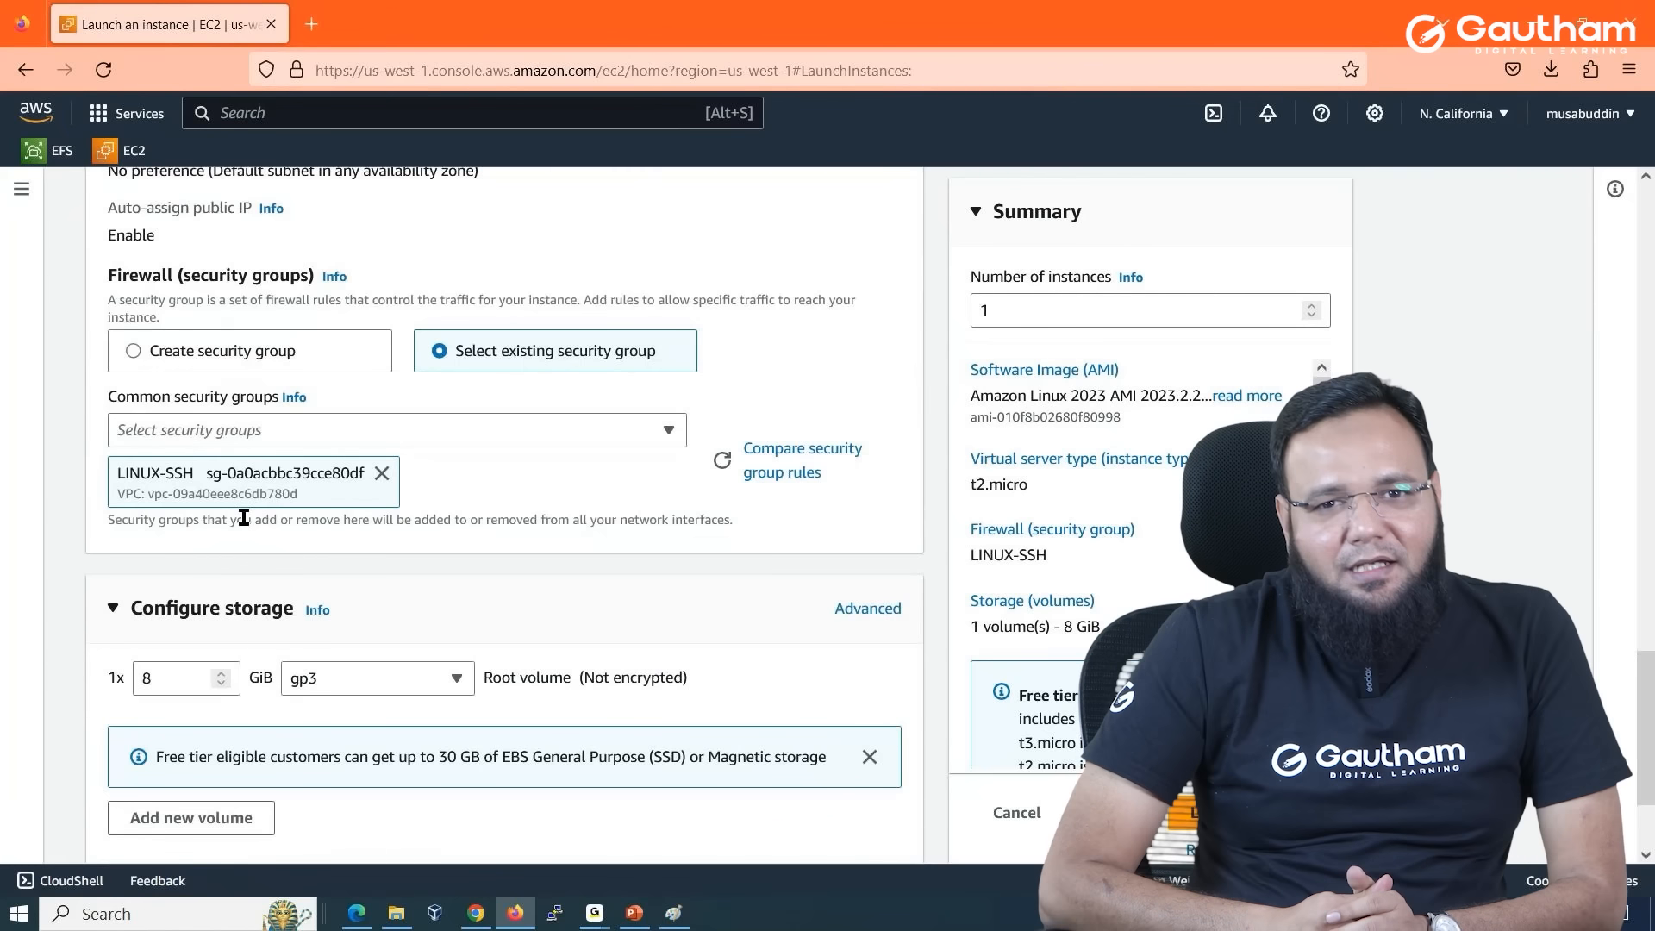